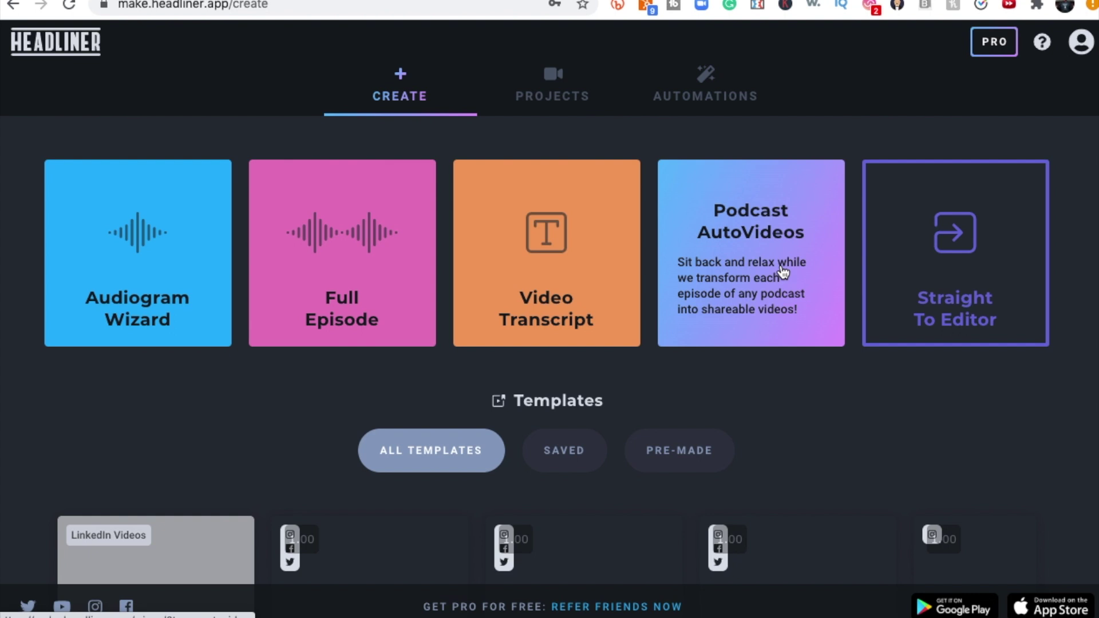
Start Podcast AutoVideos, search for "joe rogan", and select The Joe Rogan Experience with English (United States) as its language
{"action": "left_click", "coordinate": [741, 266]}
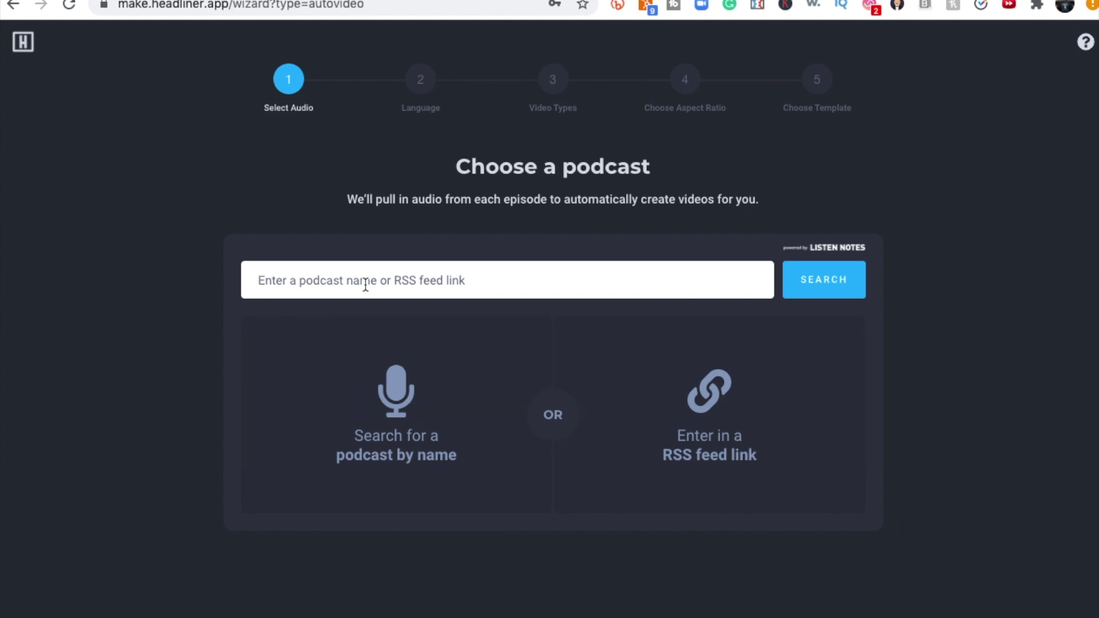
{"action": "type", "text": "joe roga"}
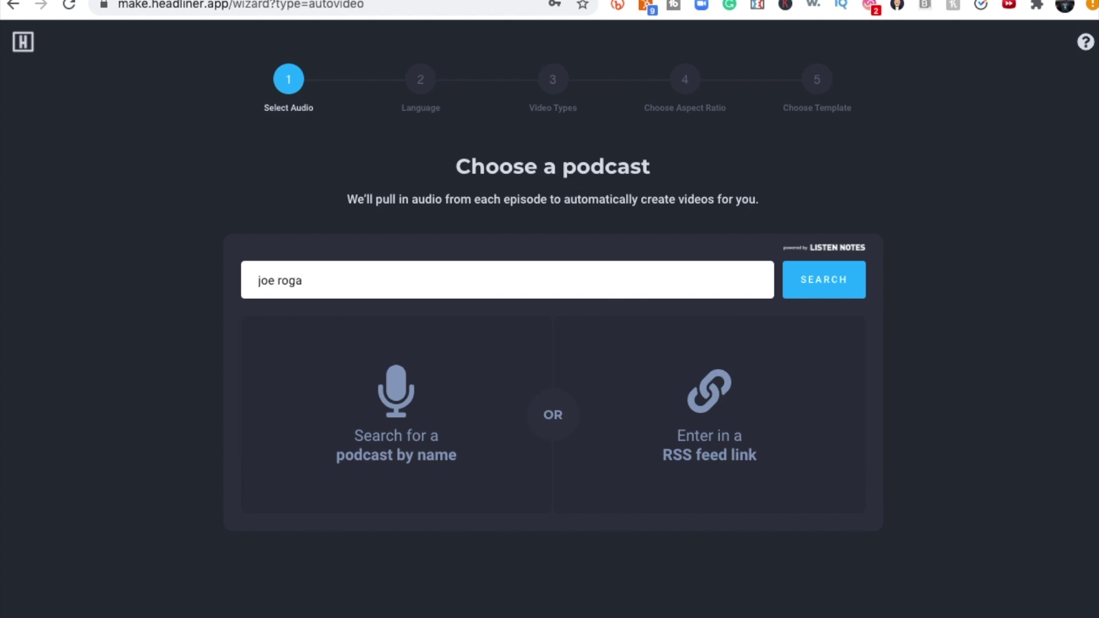
{"action": "type", "text": "n"}
{"action": "left_click", "coordinate": [824, 281]}
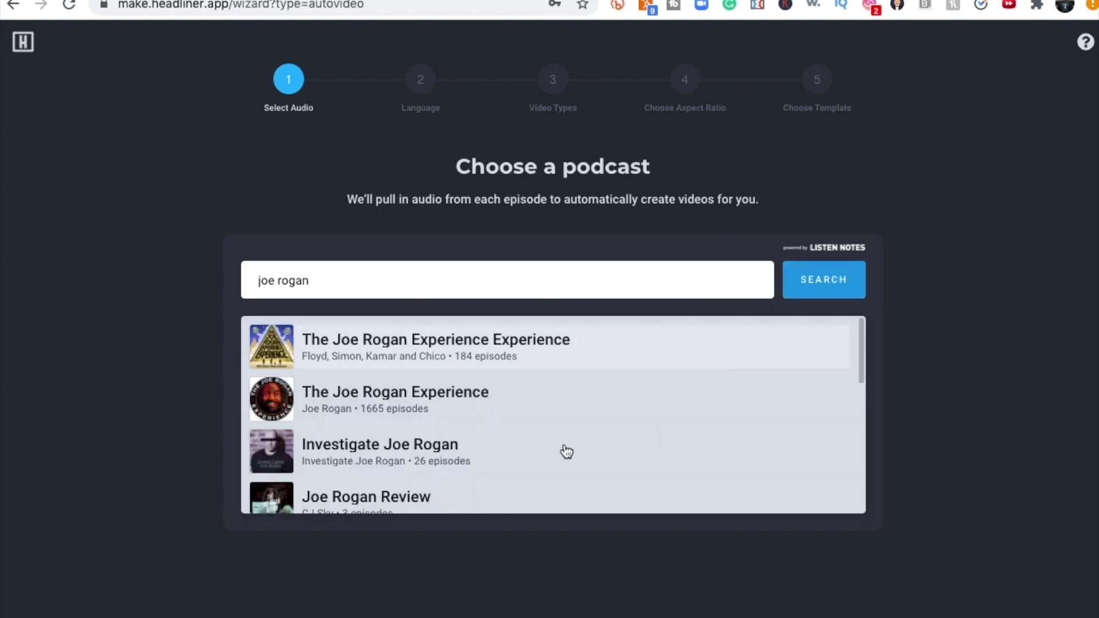
{"action": "left_click", "coordinate": [398, 401]}
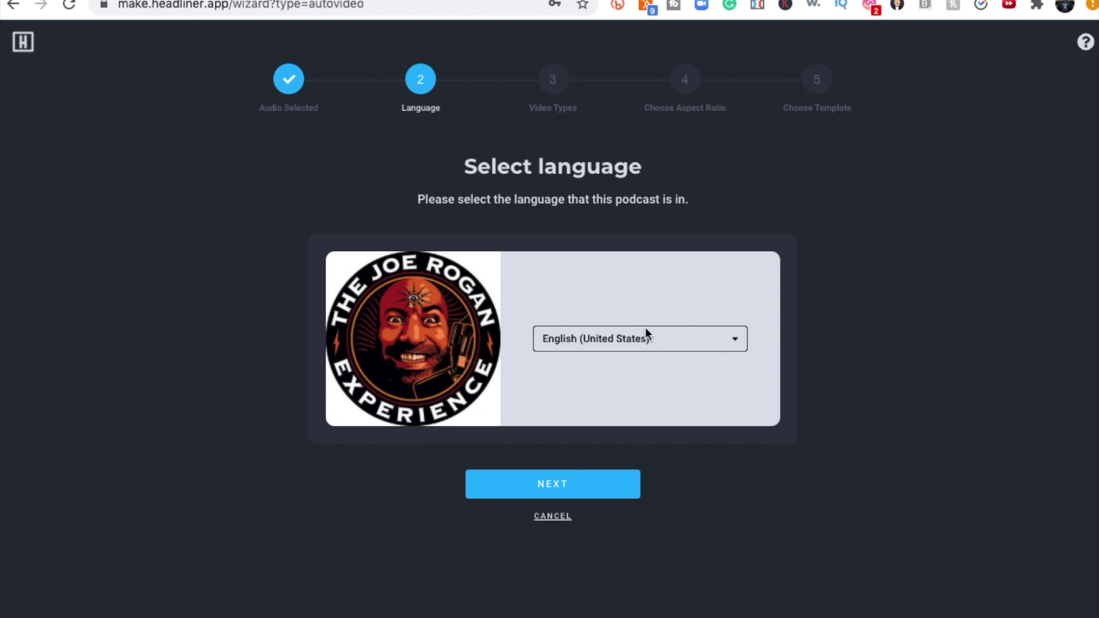
{"action": "left_click", "coordinate": [564, 495]}
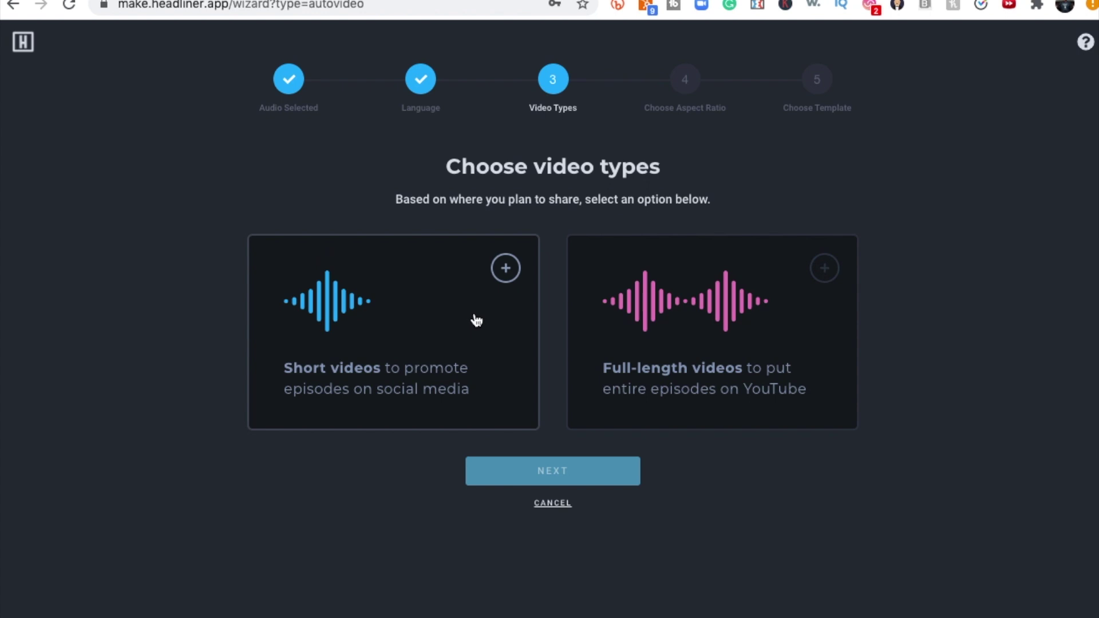
Choose short videos as the video type, keeping new videos sent once per episode
{"action": "left_click", "coordinate": [474, 319]}
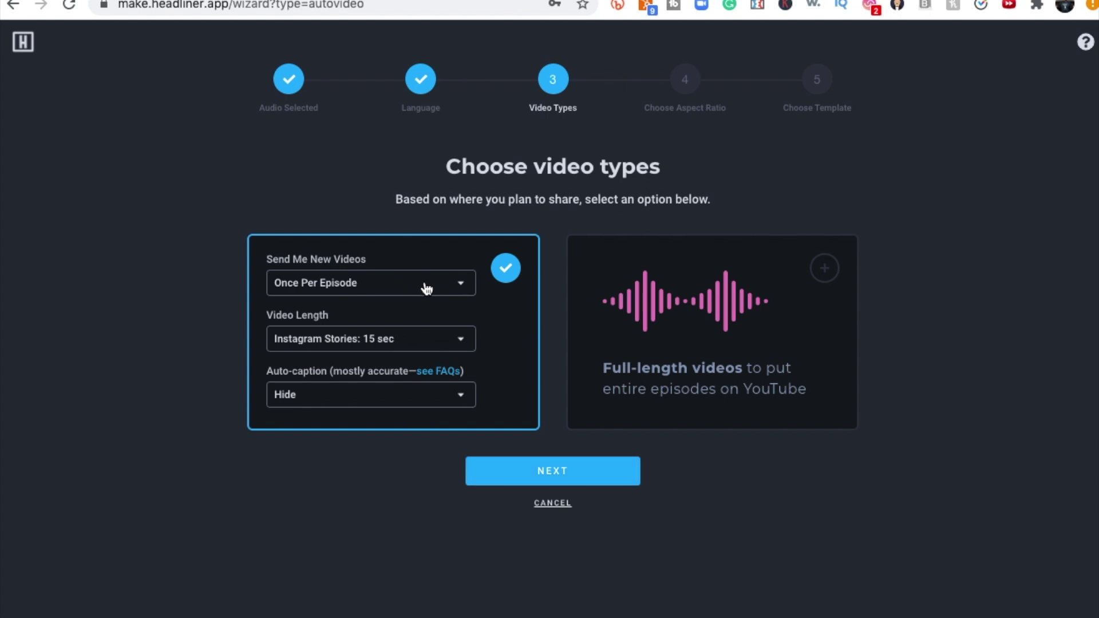
{"action": "left_click", "coordinate": [426, 287]}
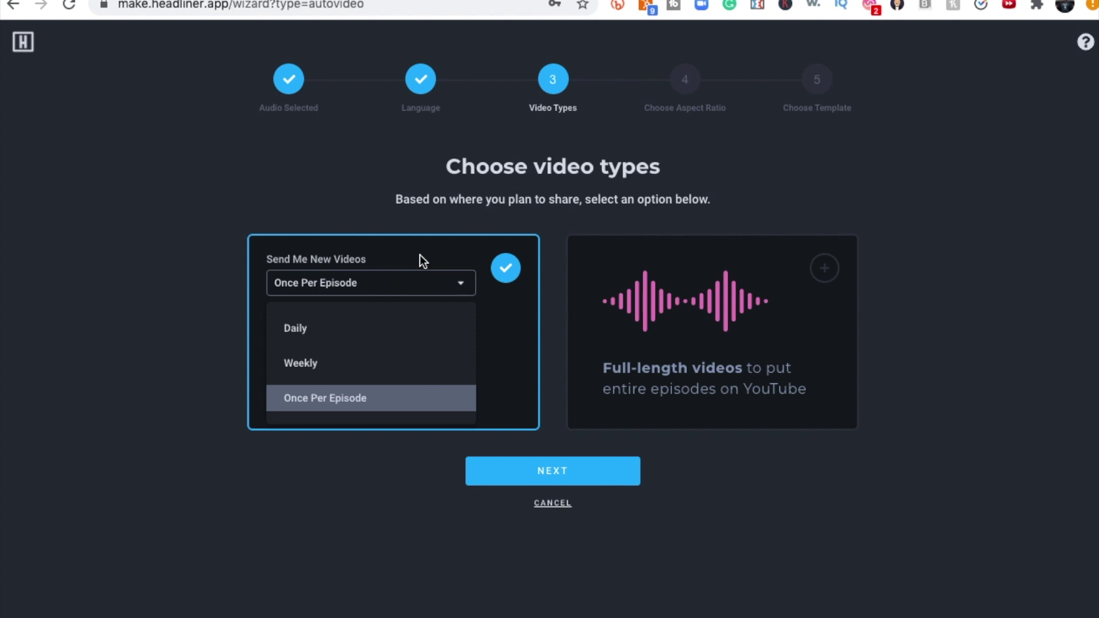
{"action": "left_click", "coordinate": [423, 261]}
{"action": "left_click", "coordinate": [442, 288]}
{"action": "left_click", "coordinate": [375, 233]}
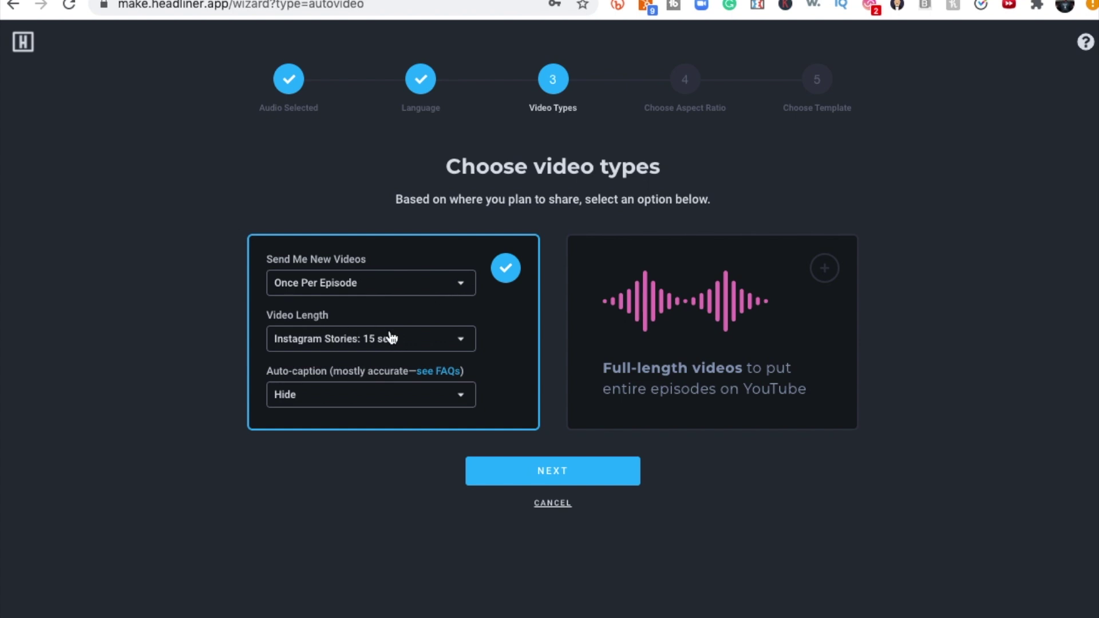
Set the video length to Facebook / TikTok: 60 sec and accept the video type settings with auto-caption hidden
{"action": "left_click", "coordinate": [459, 344]}
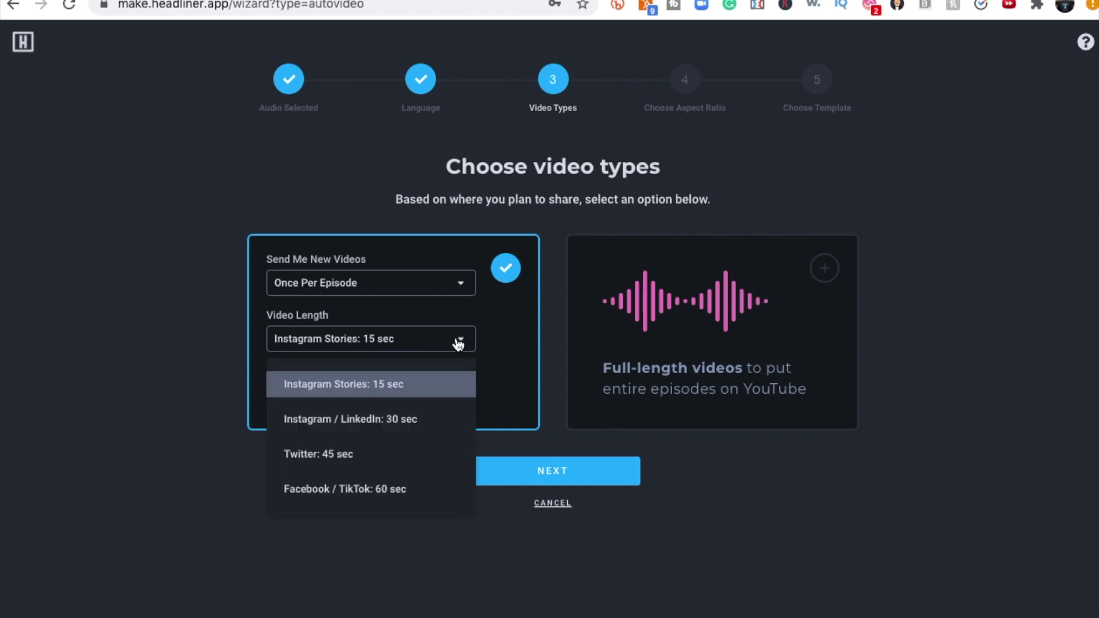
{"action": "left_click", "coordinate": [393, 492]}
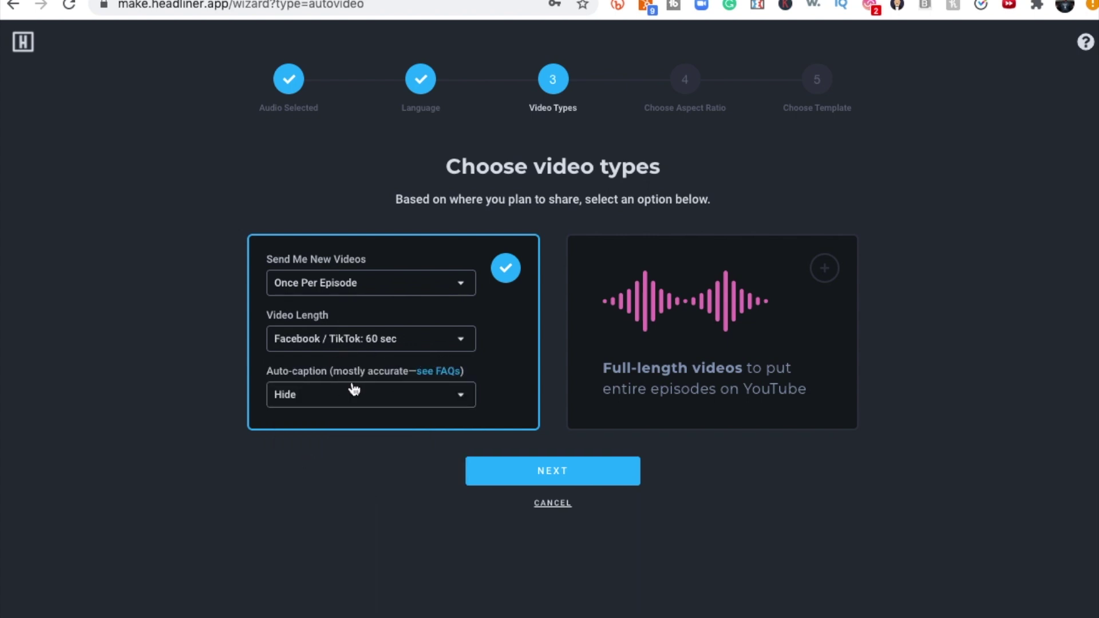
{"action": "left_click", "coordinate": [413, 345]}
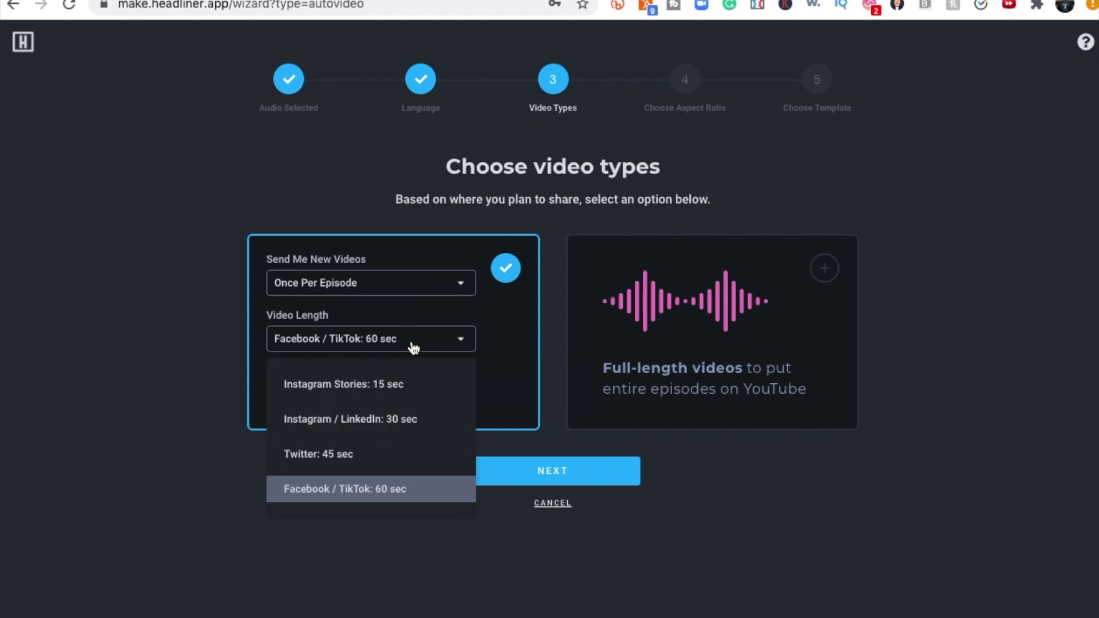
{"action": "left_click", "coordinate": [461, 341]}
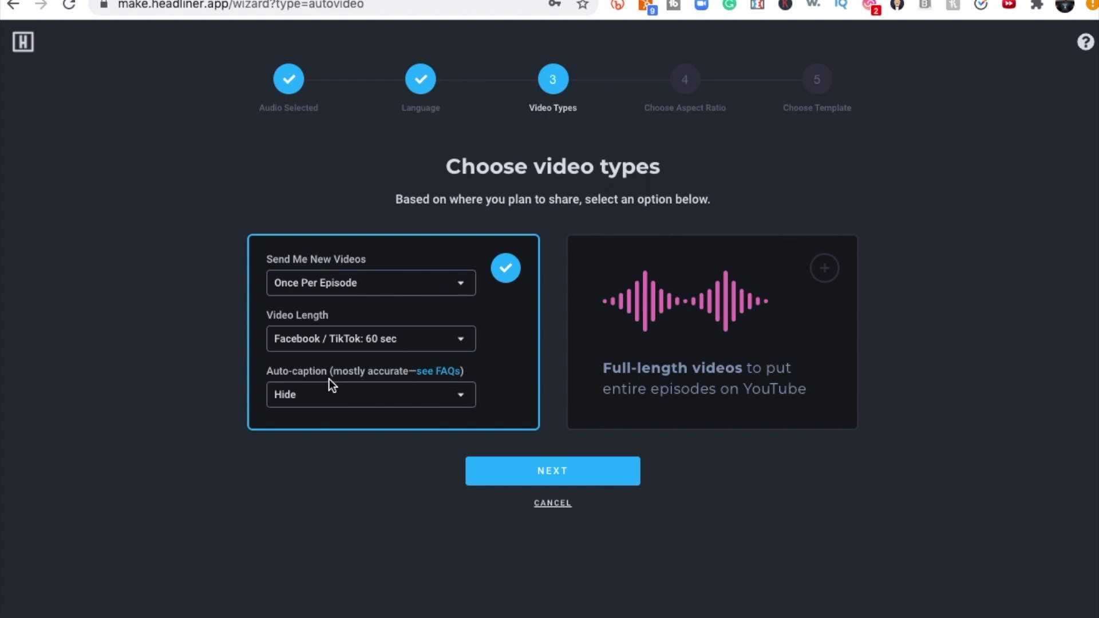
{"action": "left_click", "coordinate": [556, 478]}
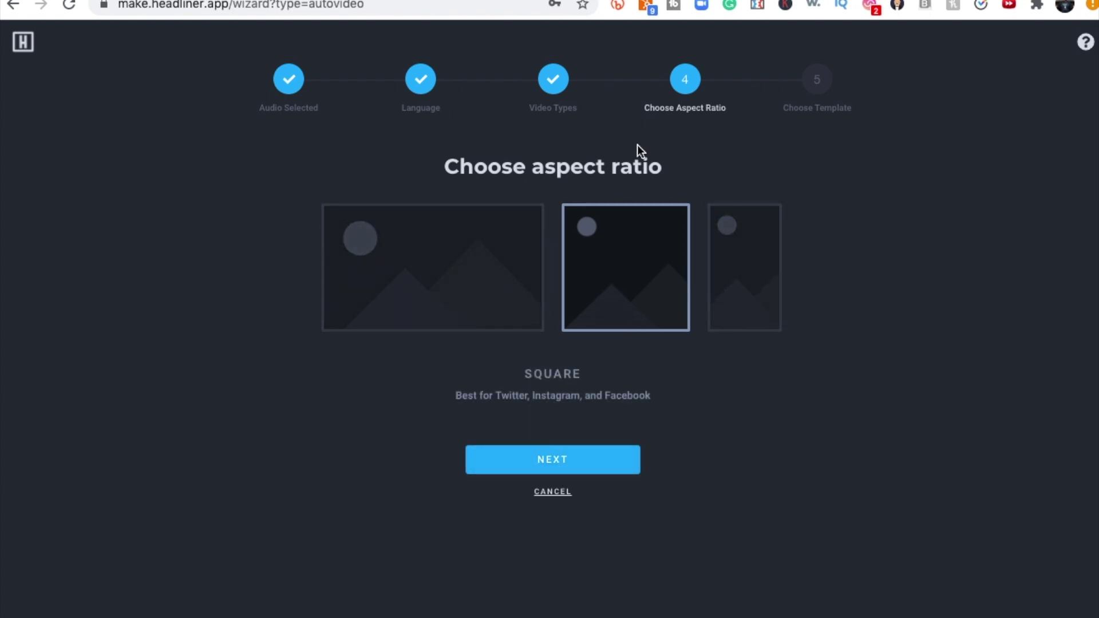
Accept the square aspect ratio, preview several designs, and choose the Center Quote 1:1 template
{"action": "left_click", "coordinate": [595, 467]}
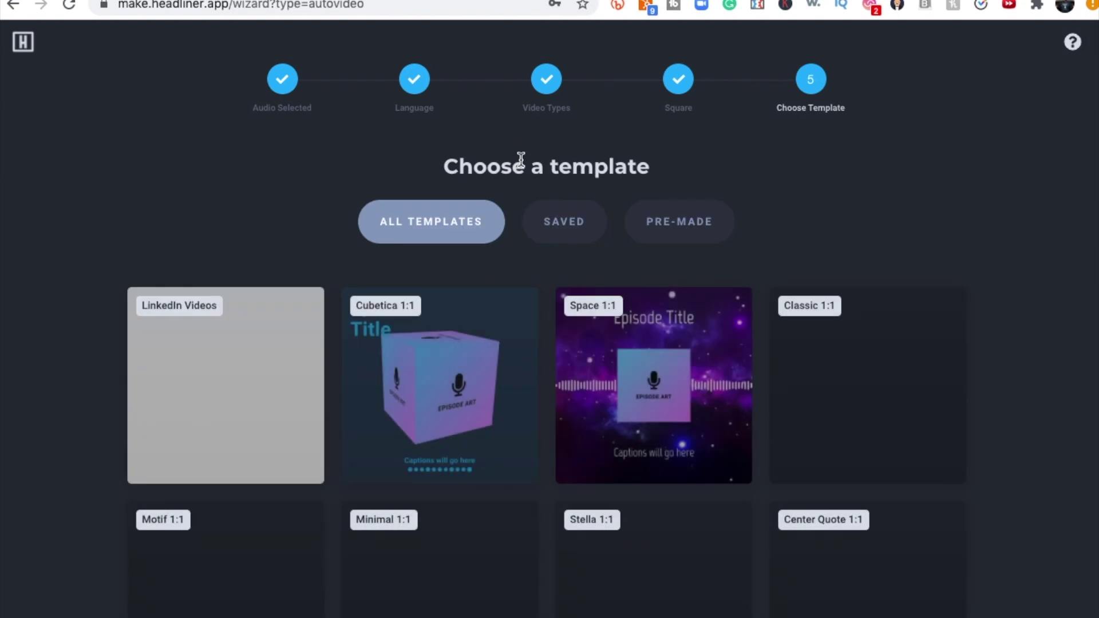
{"action": "scroll", "coordinate": [1036, 272], "scroll_direction": "down", "scroll_amount": 1}
{"action": "scroll", "coordinate": [1060, 264], "scroll_direction": "down", "scroll_amount": 3}
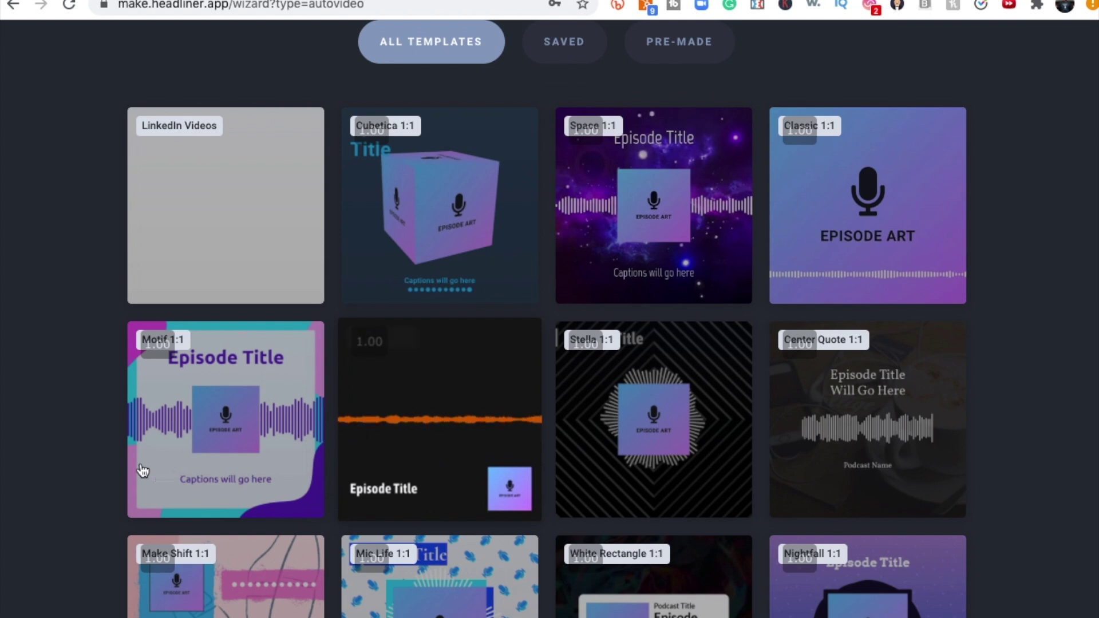
{"action": "scroll", "coordinate": [241, 424], "scroll_direction": "down", "scroll_amount": 1}
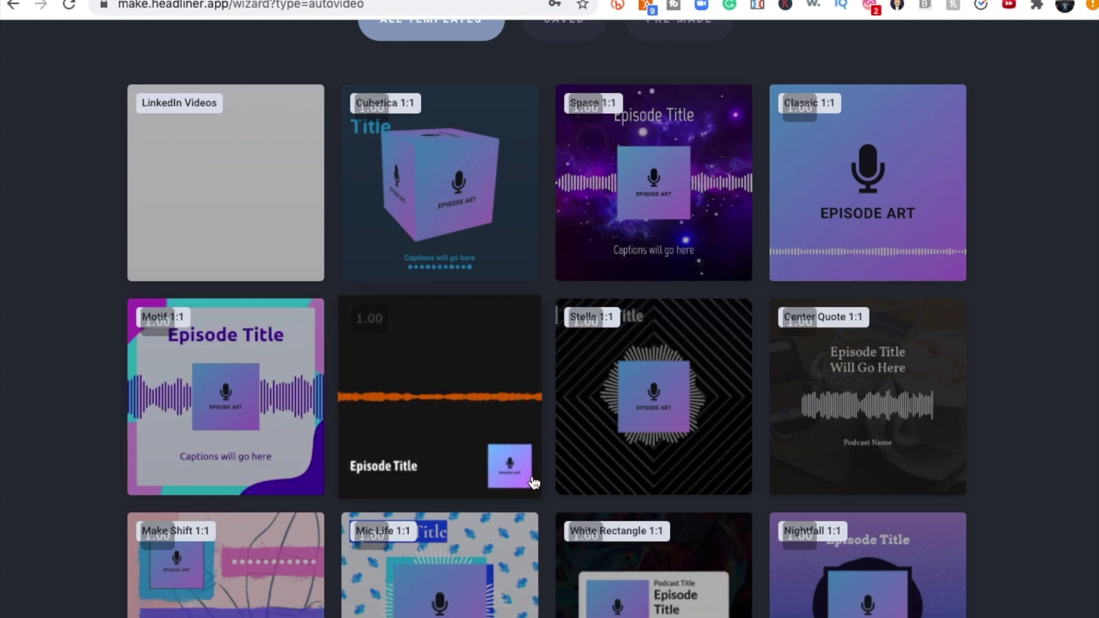
{"action": "scroll", "coordinate": [944, 423], "scroll_direction": "down", "scroll_amount": 1}
{"action": "scroll", "coordinate": [973, 400], "scroll_direction": "down", "scroll_amount": 3}
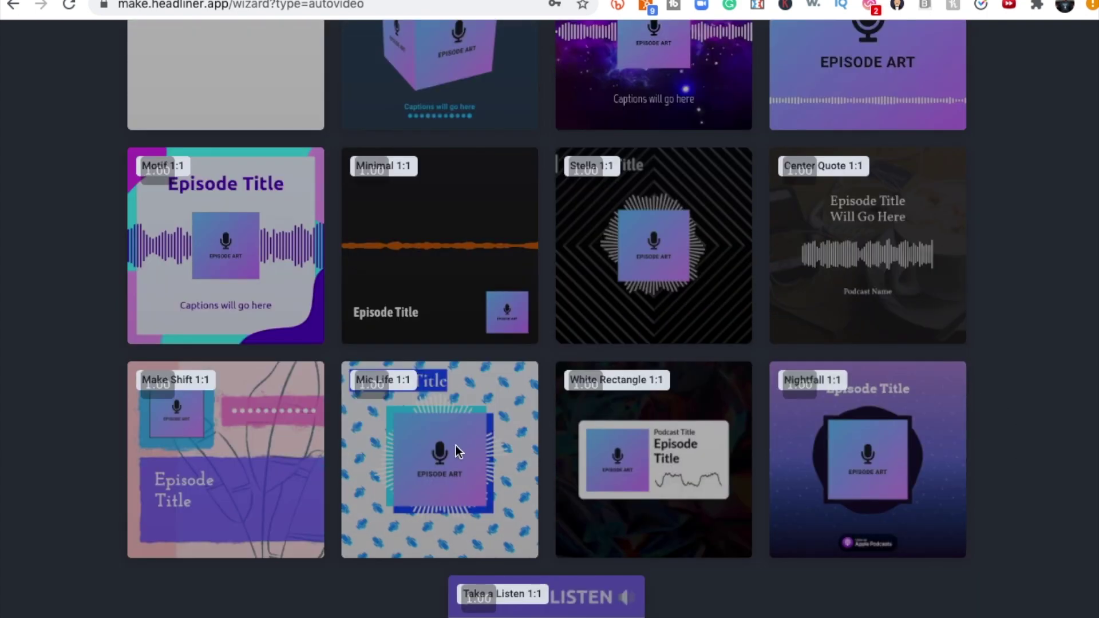
{"action": "mouse_move", "coordinate": [429, 456]}
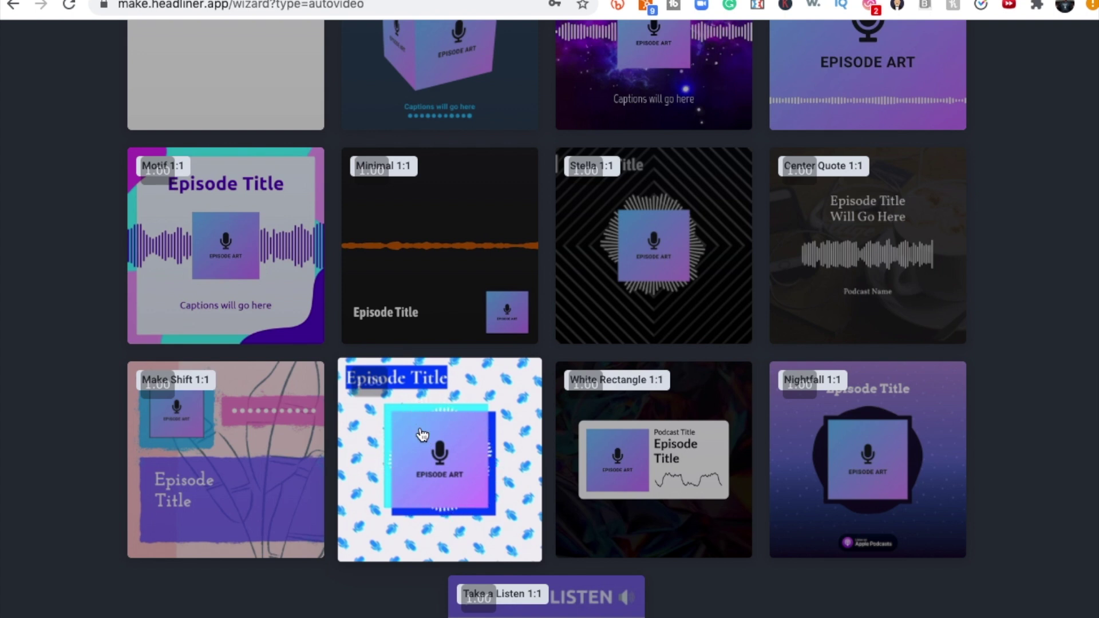
{"action": "mouse_move", "coordinate": [904, 491]}
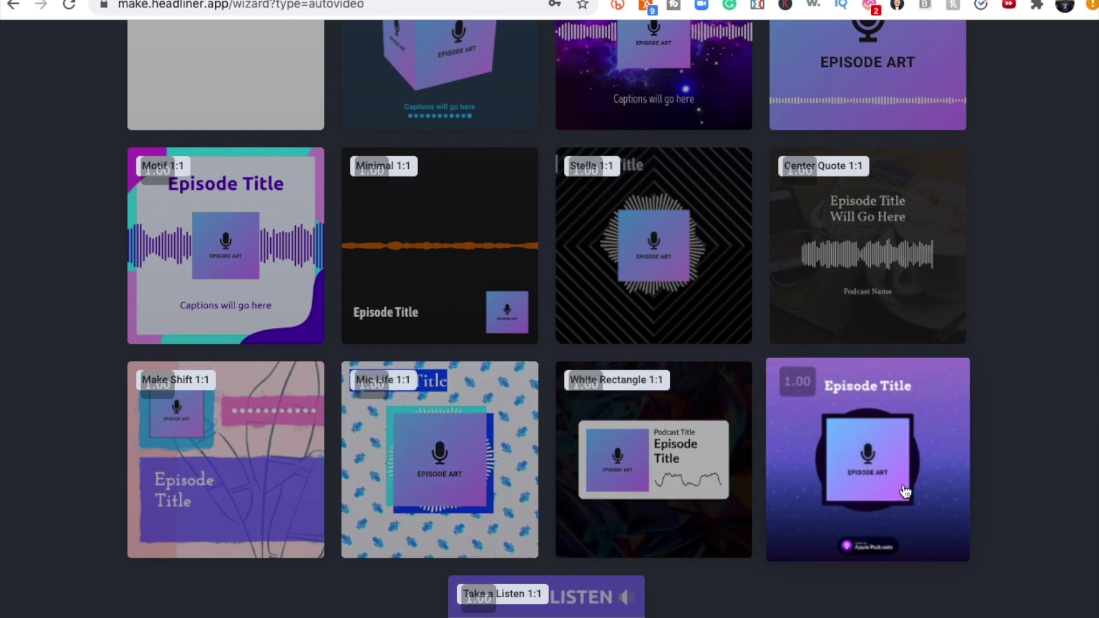
{"action": "mouse_move", "coordinate": [864, 221]}
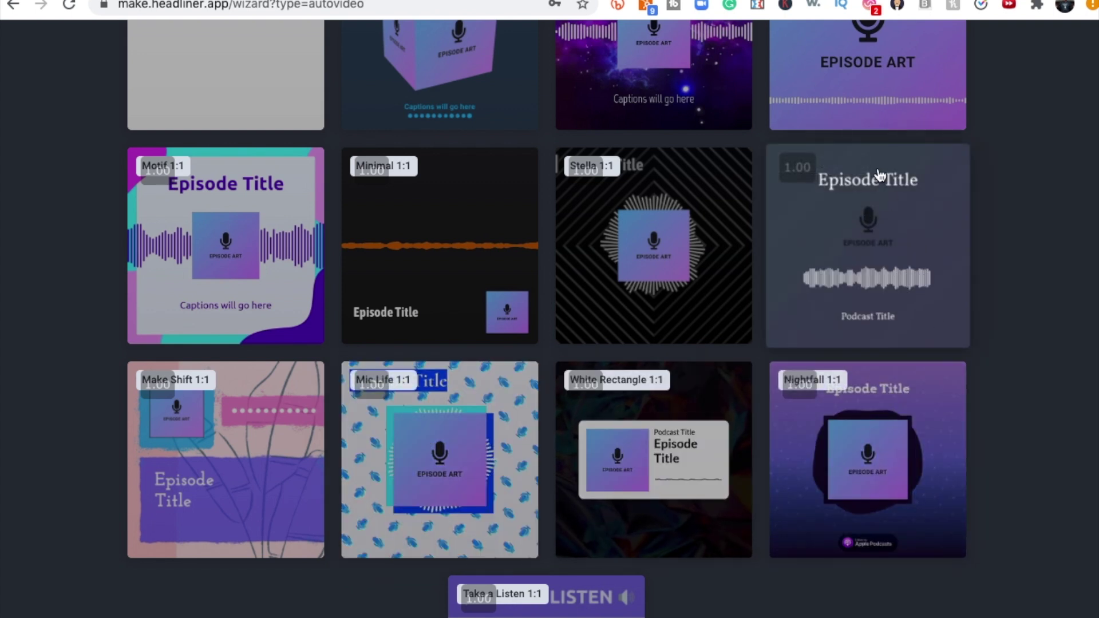
{"action": "mouse_move", "coordinate": [901, 233]}
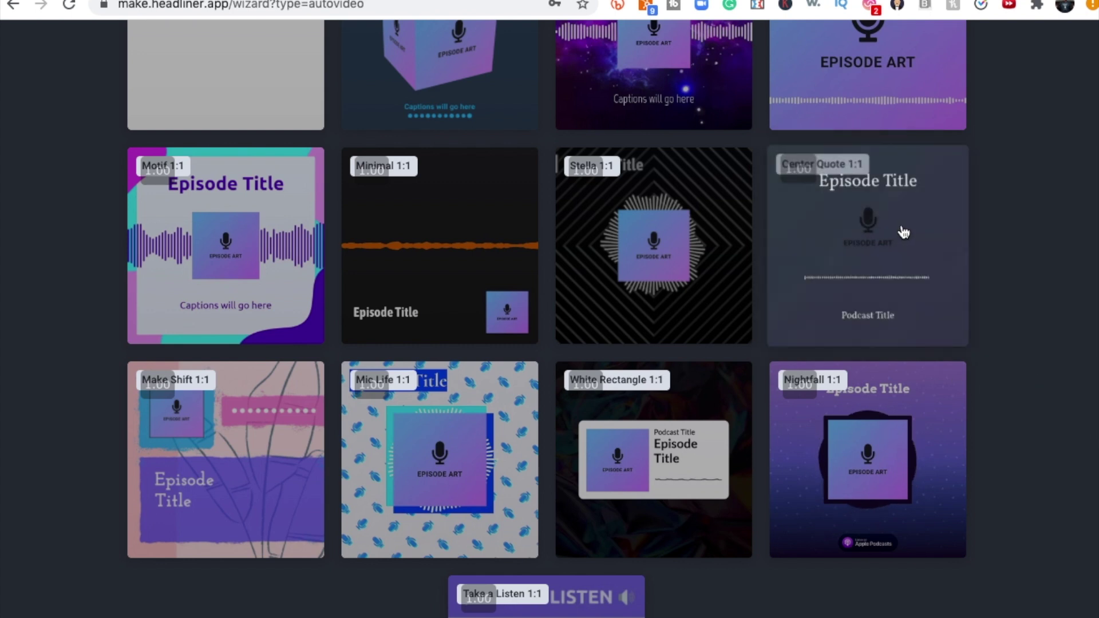
{"action": "left_click", "coordinate": [865, 229]}
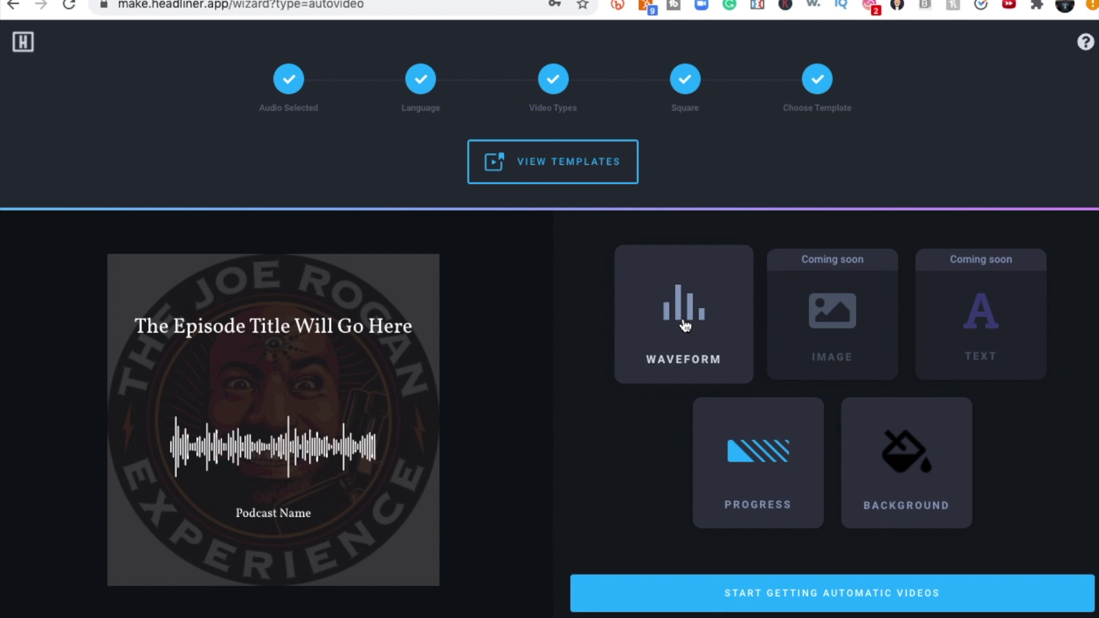
Change the waveform to the thin vertical bar style and colour it orange (RGB 245, 166, 35)
{"action": "left_click", "coordinate": [714, 327]}
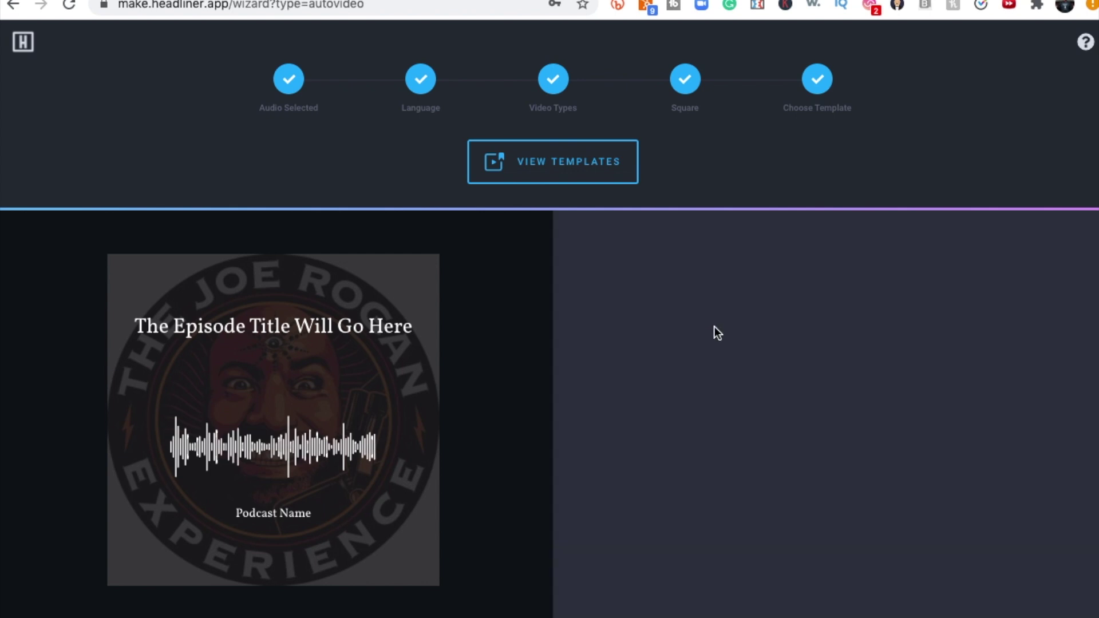
{"action": "left_click", "coordinate": [780, 413]}
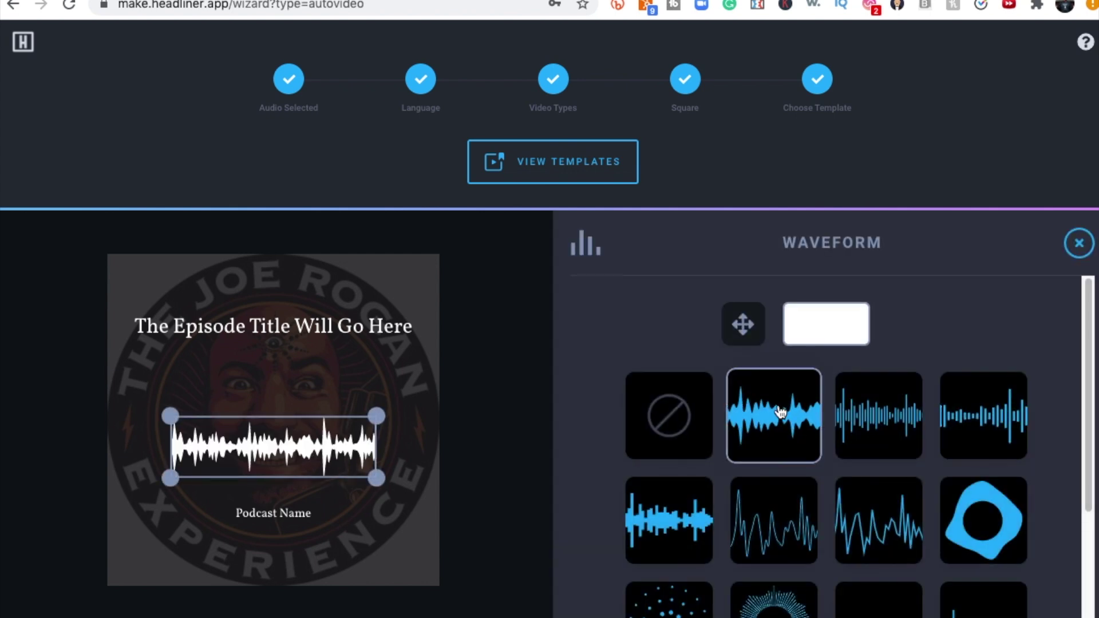
{"action": "left_click", "coordinate": [873, 420]}
{"action": "left_click", "coordinate": [841, 321]}
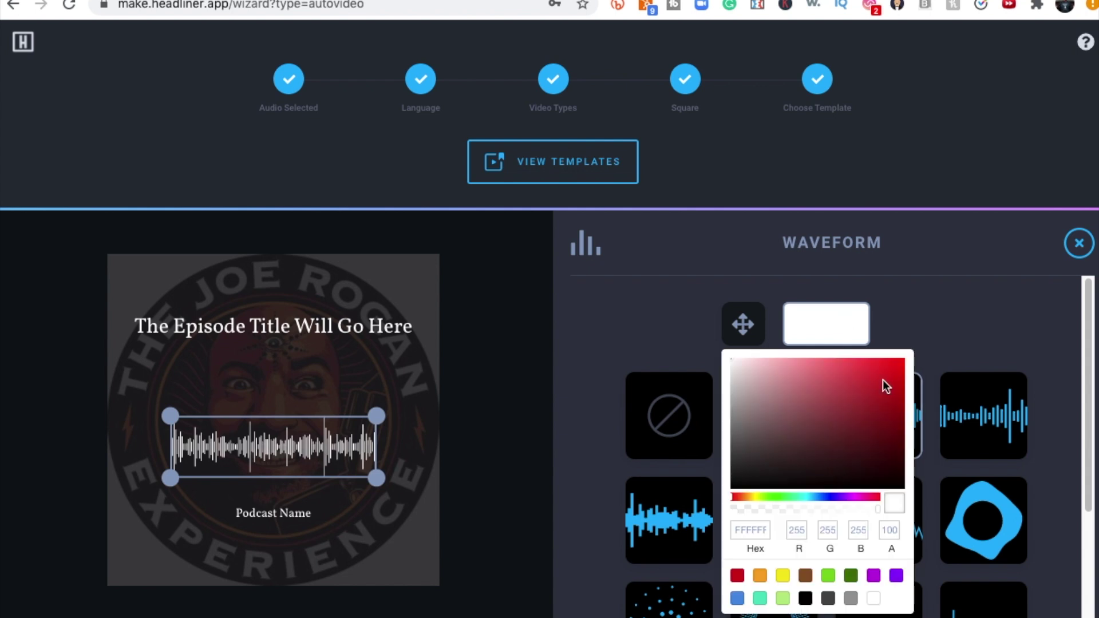
{"action": "left_click", "coordinate": [760, 575]}
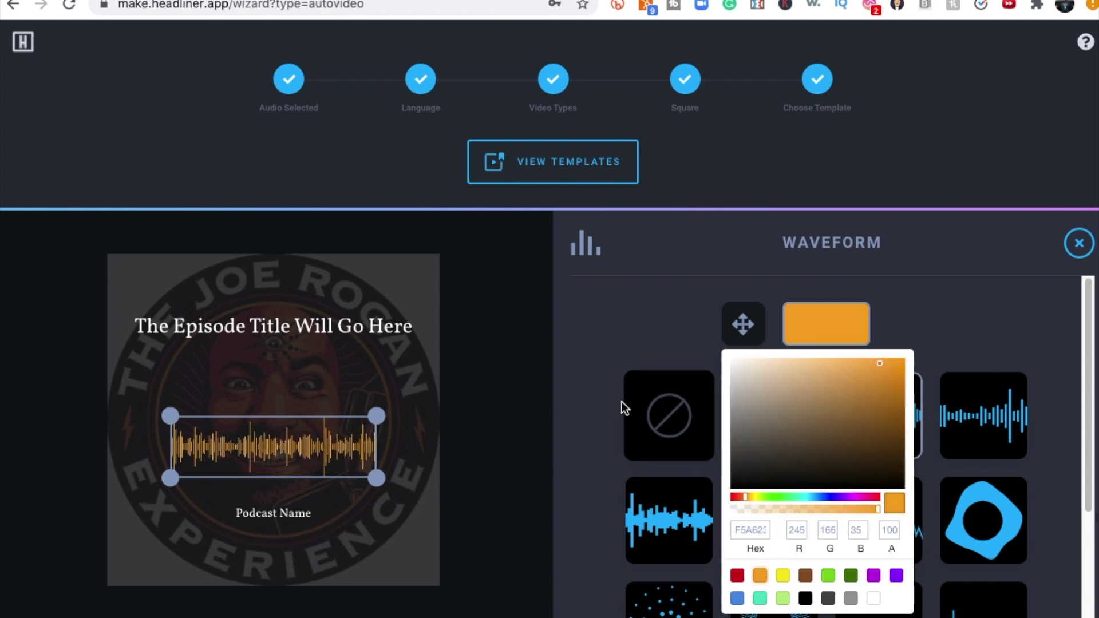
{"action": "left_click", "coordinate": [627, 382]}
Try the round blob waveform, resizing it and moving it up towards the centre of the artwork
{"action": "left_click", "coordinate": [978, 522]}
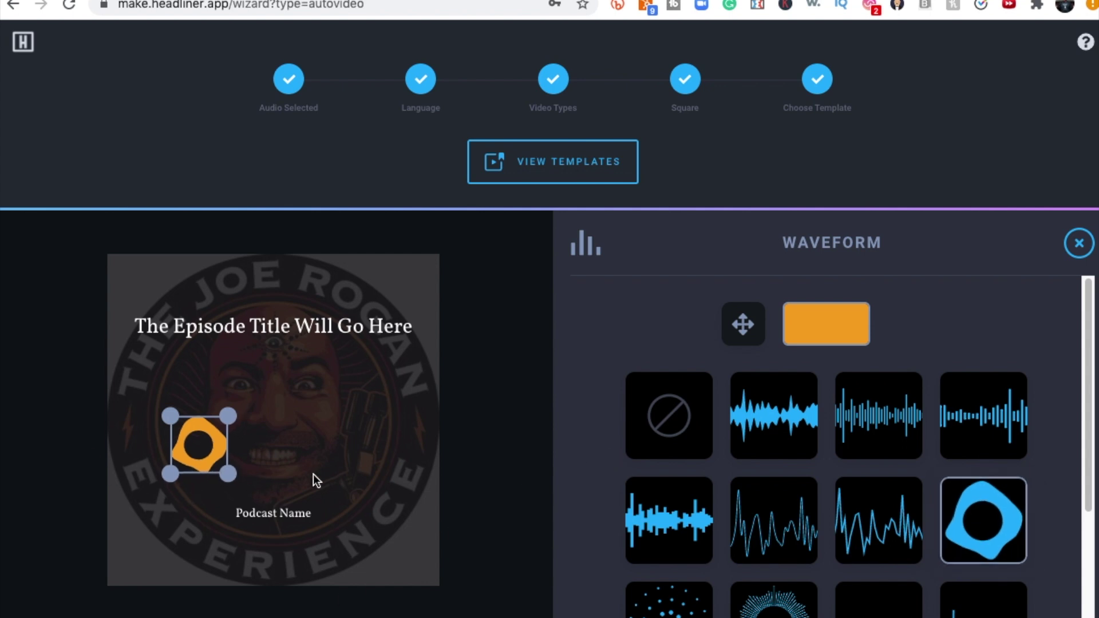
{"action": "left_click_drag", "start_coordinate": [233, 479], "coordinate": [395, 516]}
{"action": "left_click_drag", "start_coordinate": [198, 461], "coordinate": [245, 411]}
Switch to the thick blocky bar waveform and stretch it across nearly the full artwork width, just above the podcast name
{"action": "left_click", "coordinate": [650, 509]}
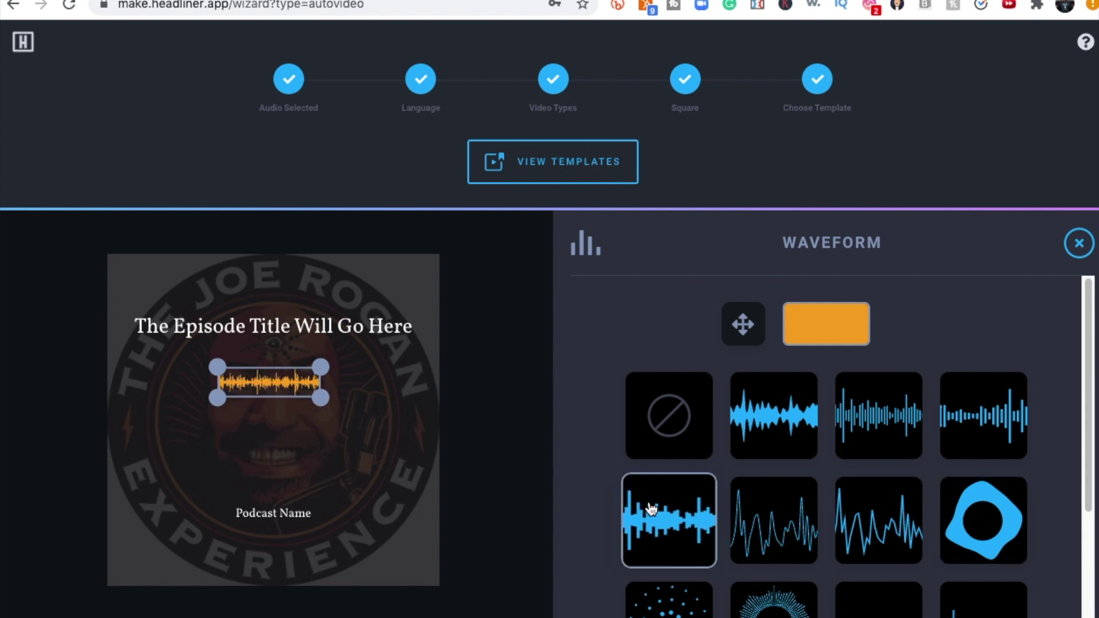
{"action": "left_click_drag", "start_coordinate": [299, 381], "coordinate": [346, 471]}
{"action": "left_click_drag", "start_coordinate": [239, 472], "coordinate": [75, 516]}
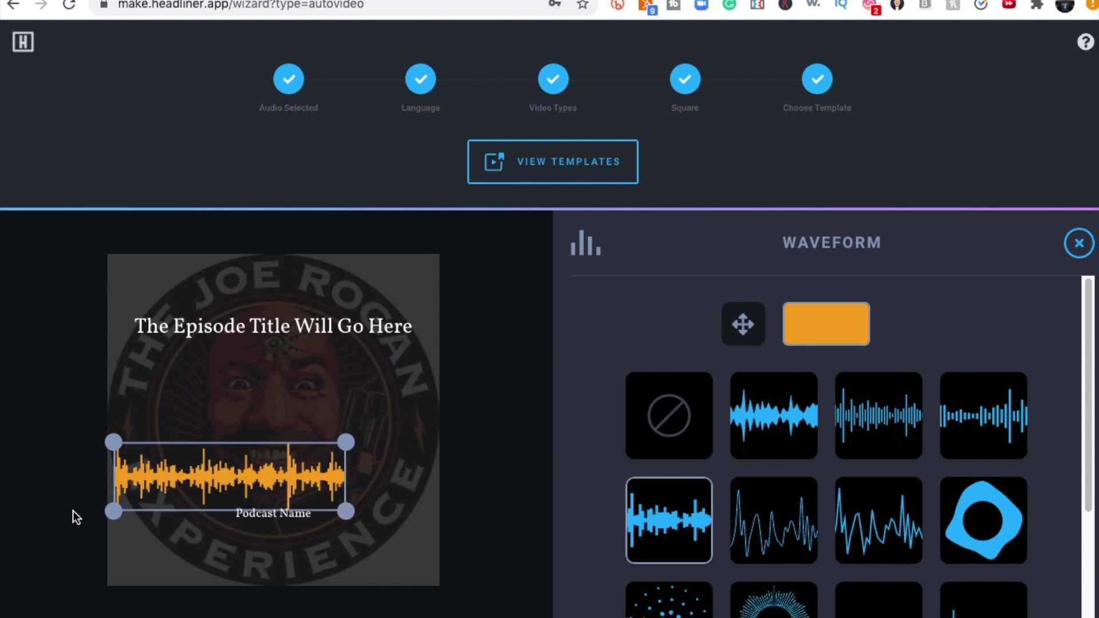
{"action": "left_click_drag", "start_coordinate": [348, 507], "coordinate": [532, 535]}
{"action": "left_click_drag", "start_coordinate": [256, 479], "coordinate": [257, 437]}
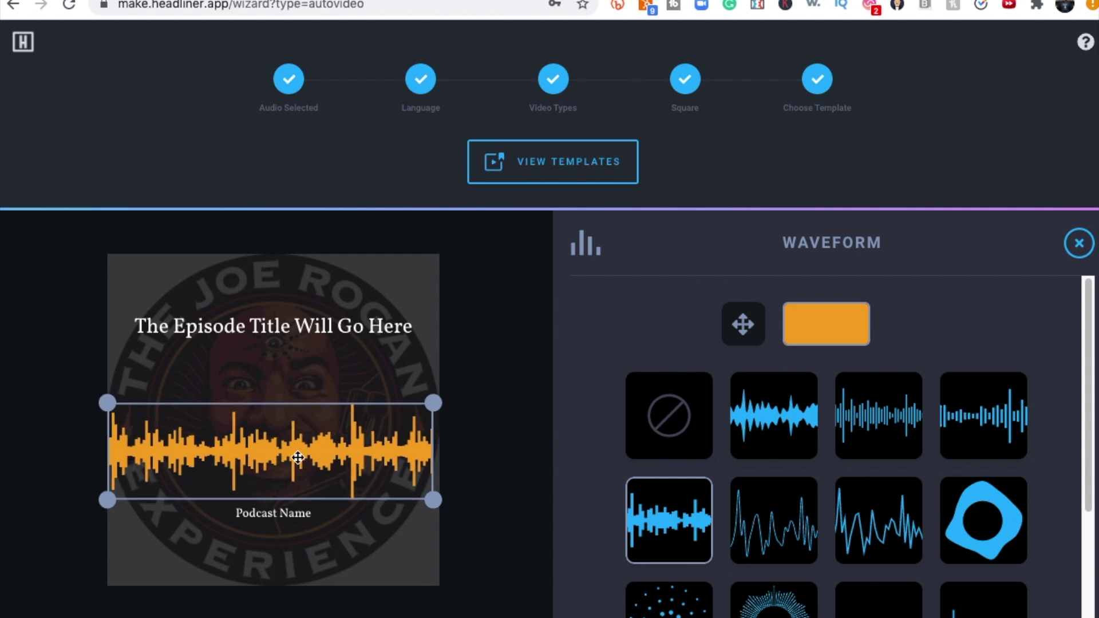
{"action": "left_click", "coordinate": [1079, 244]}
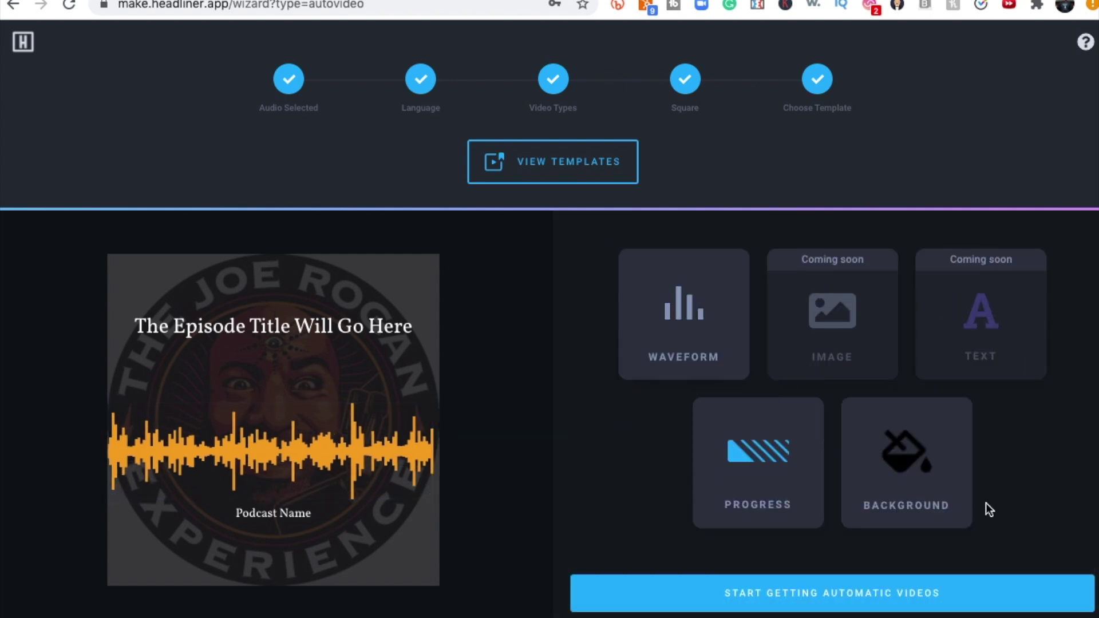
Add a blue progress bar along the lower edge of the video
{"action": "left_click", "coordinate": [733, 481]}
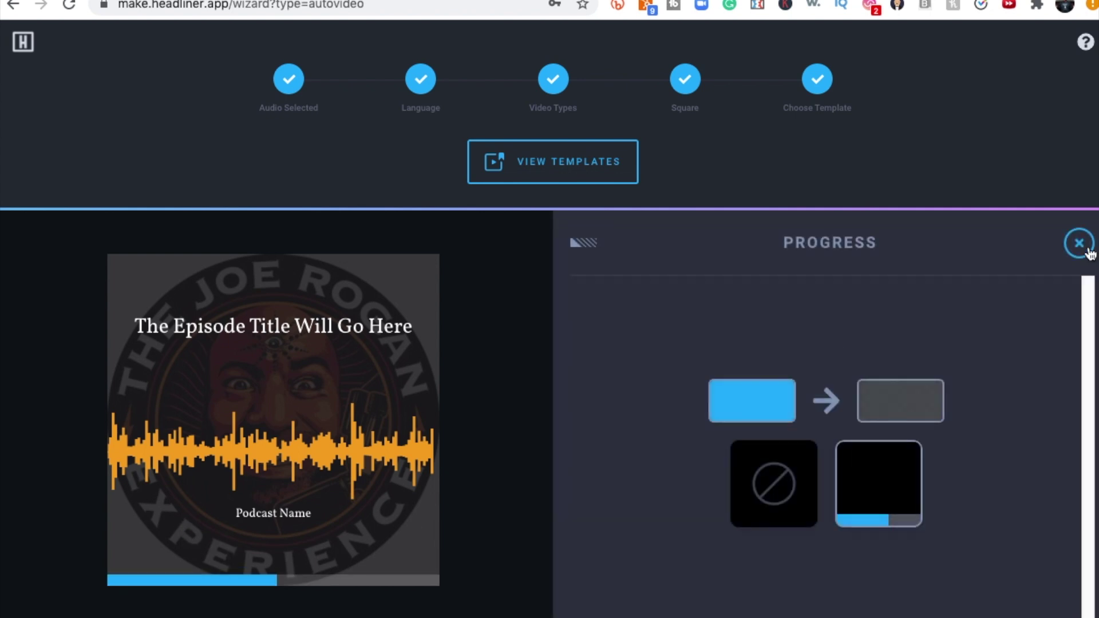
{"action": "left_click", "coordinate": [1087, 250]}
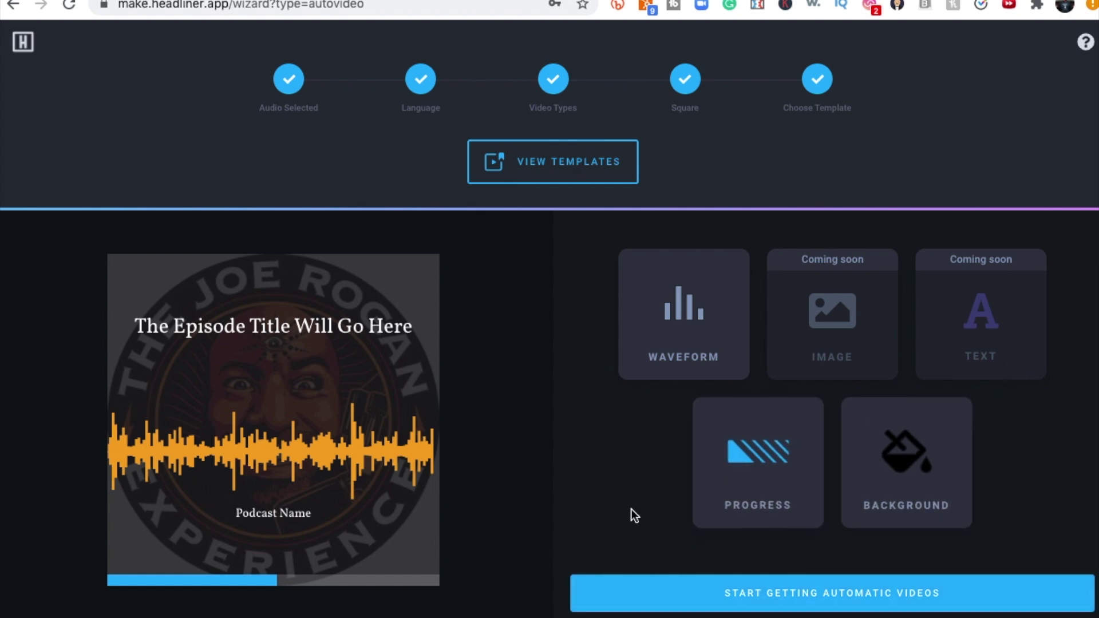
Leave the AutoVideos setup for the project creation page and start the Audiogram Wizard
{"action": "left_click", "coordinate": [24, 42]}
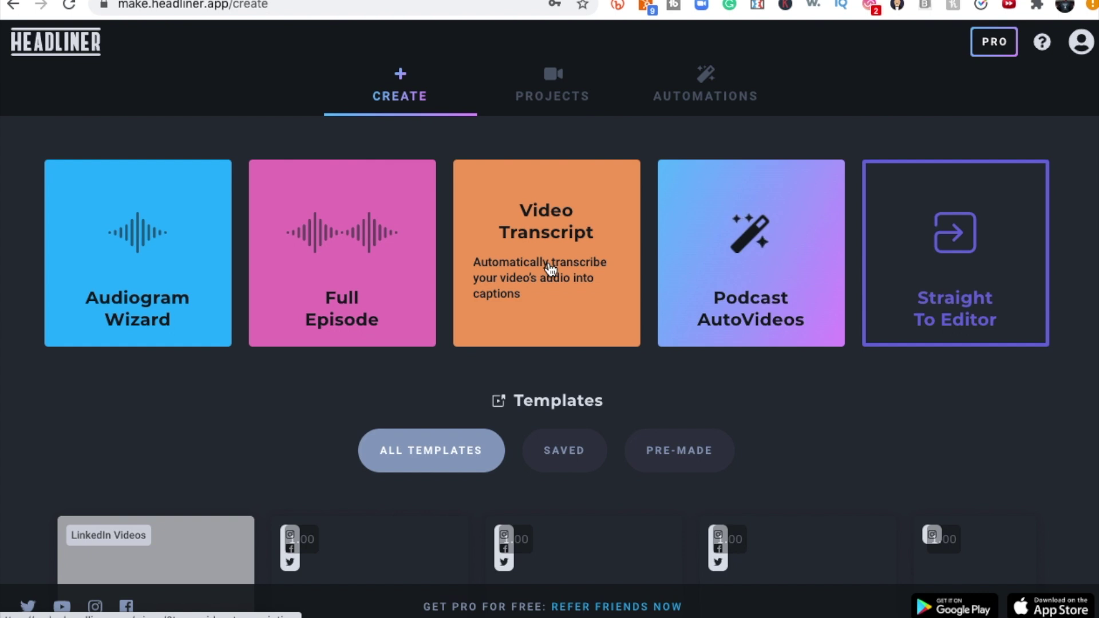
{"action": "left_click", "coordinate": [131, 261]}
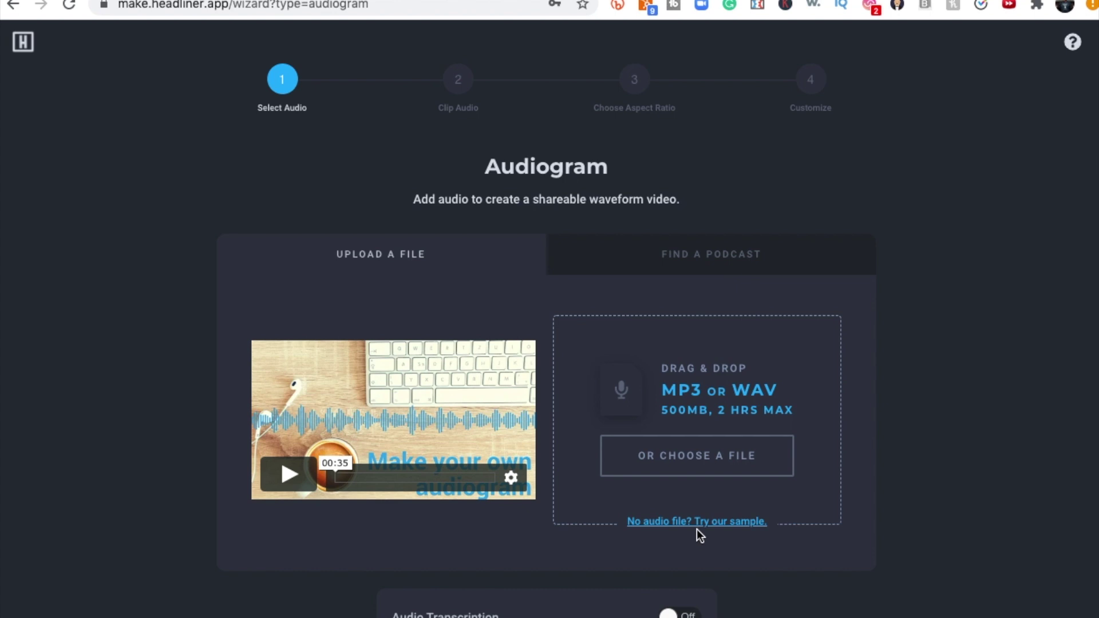
Upload the OUTRO - Healerology Podcast audio file from the Desktop and continue to clipping with audio transcription left off
{"action": "left_click", "coordinate": [702, 456]}
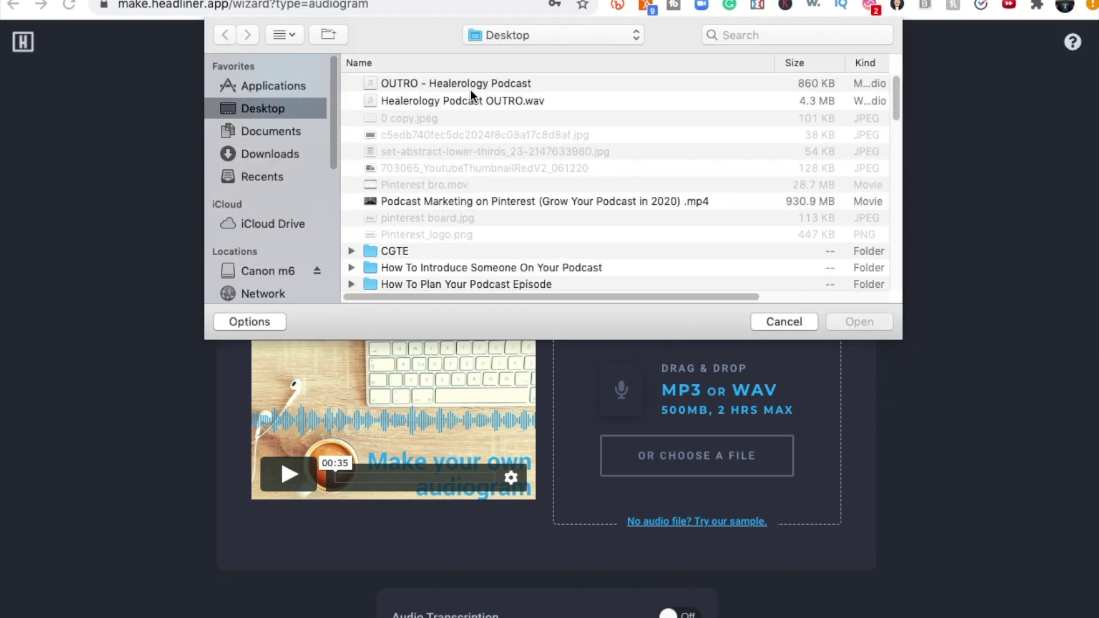
{"action": "left_click", "coordinate": [425, 85]}
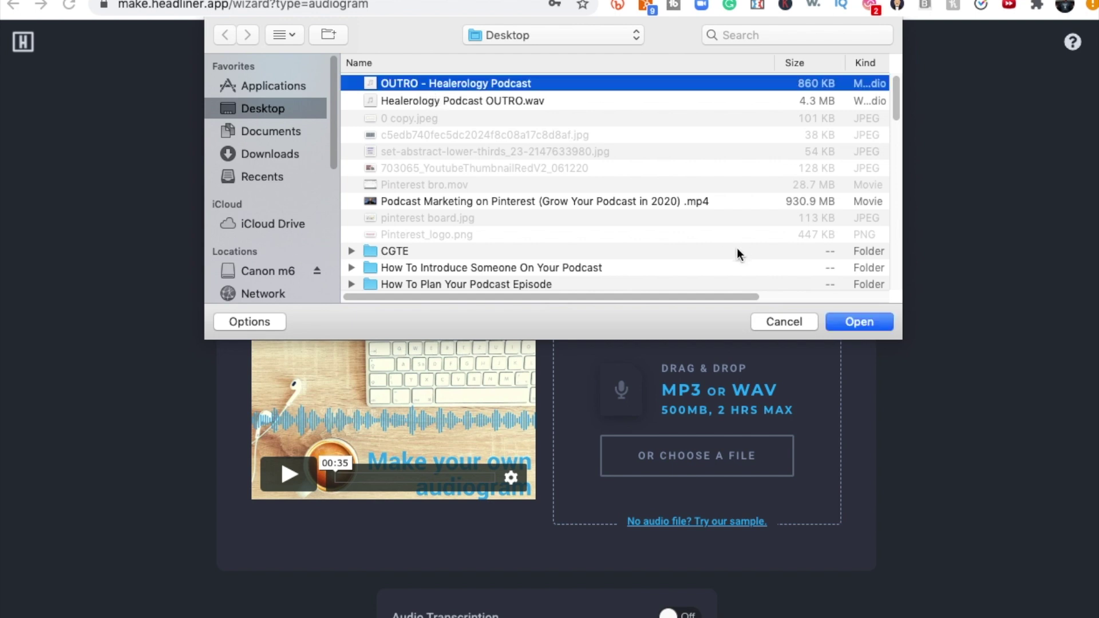
{"action": "left_click", "coordinate": [868, 323]}
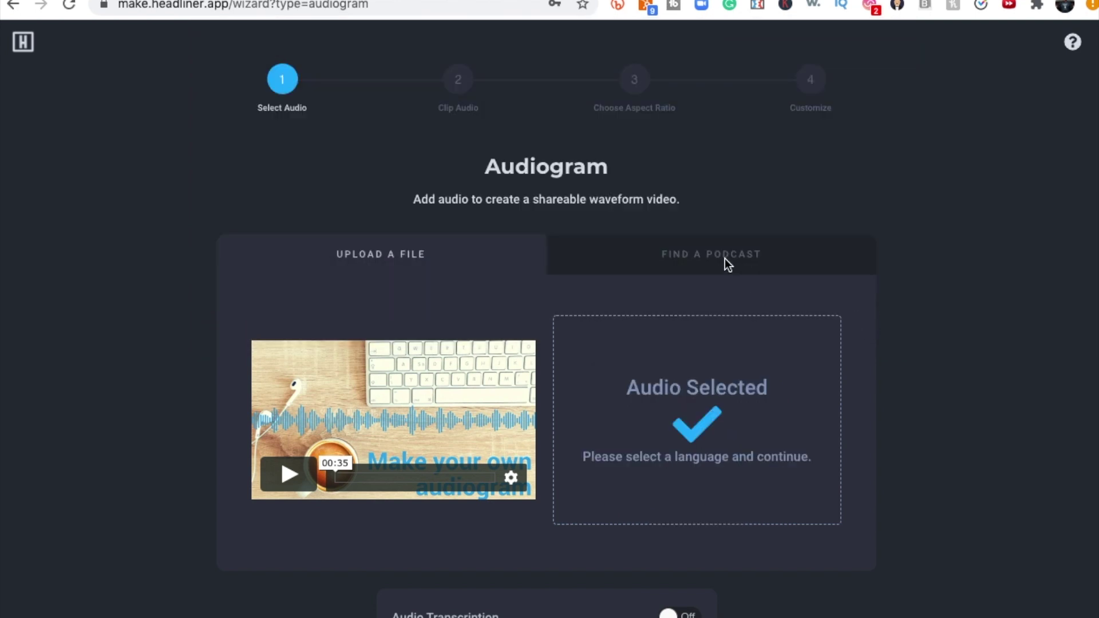
{"action": "scroll", "coordinate": [939, 487], "scroll_direction": "down", "scroll_amount": 3}
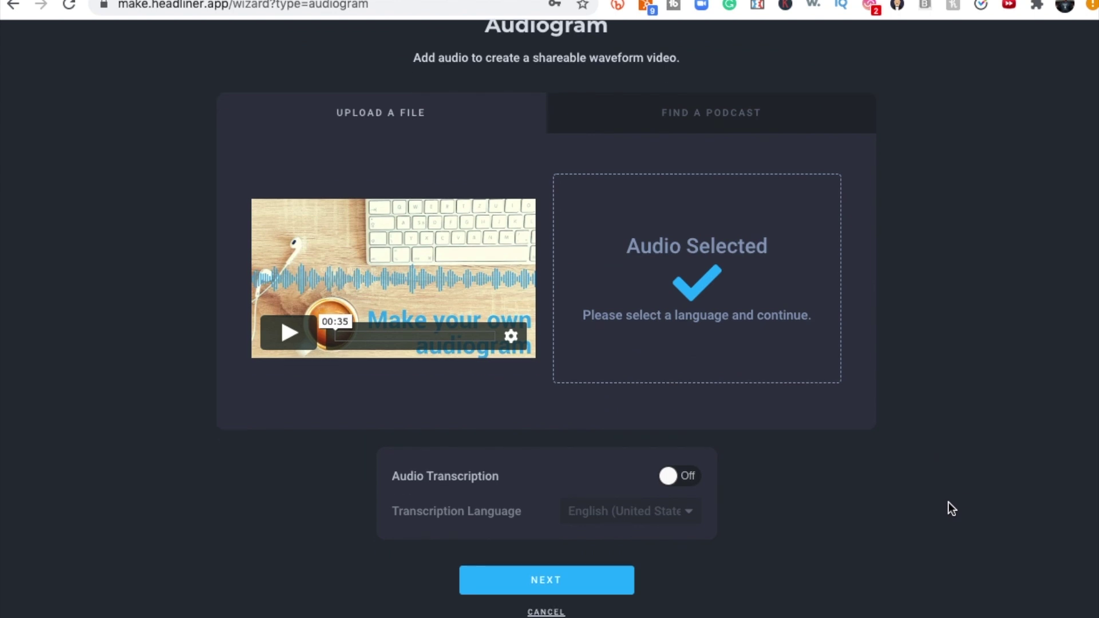
{"action": "left_click", "coordinate": [559, 587]}
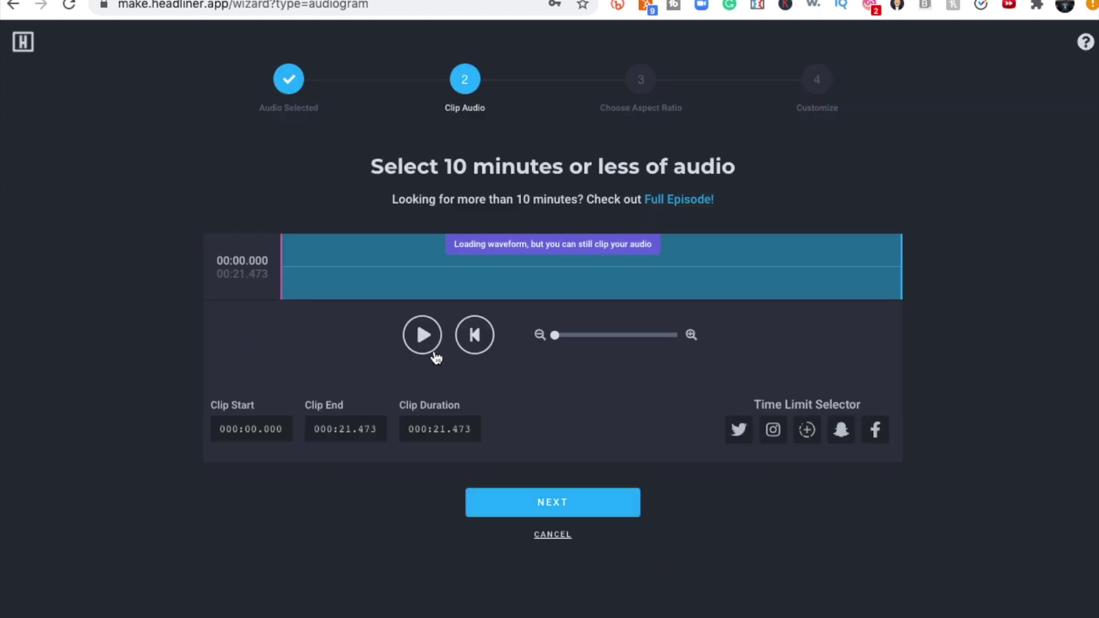
Preview the opening seconds of the audio, keep the full clip and continue to the aspect ratio choice
{"action": "left_click", "coordinate": [226, 429]}
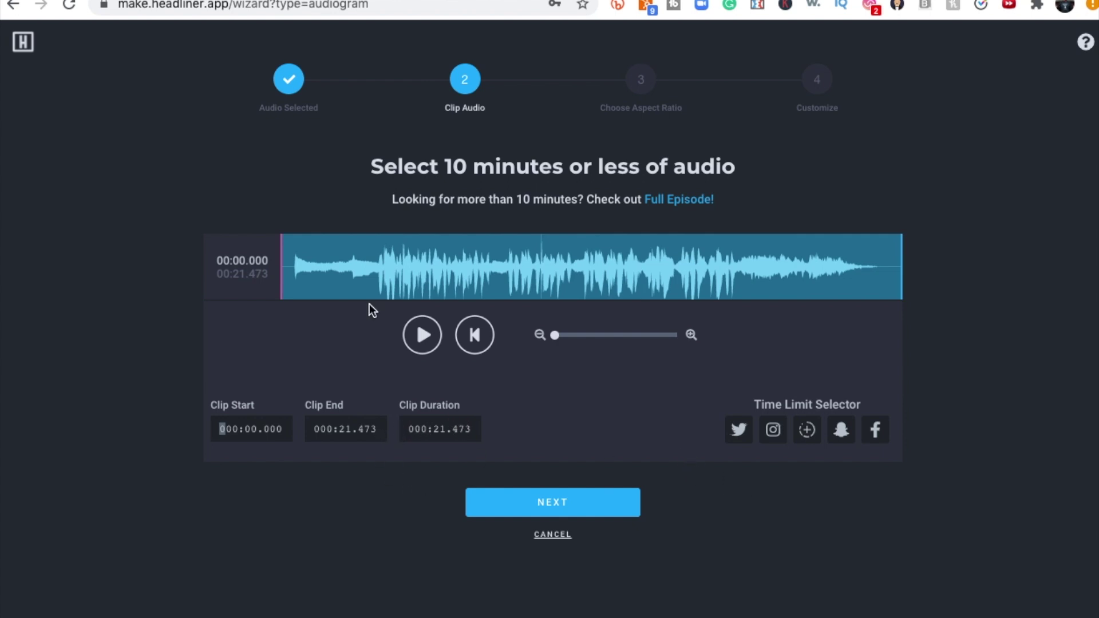
{"action": "left_click", "coordinate": [423, 336]}
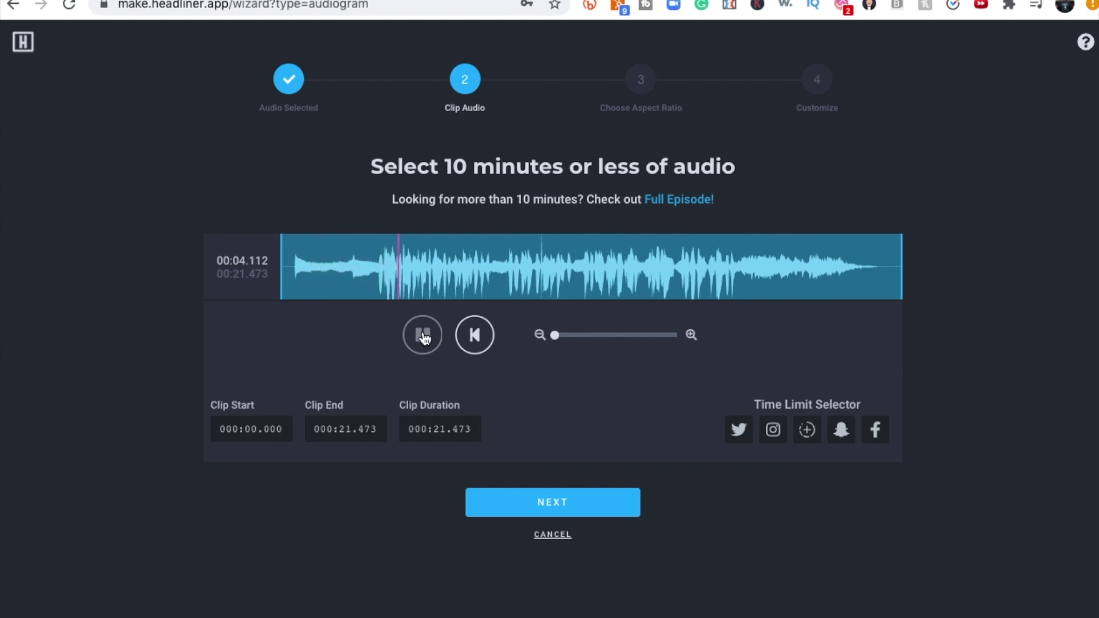
{"action": "left_click", "coordinate": [422, 339]}
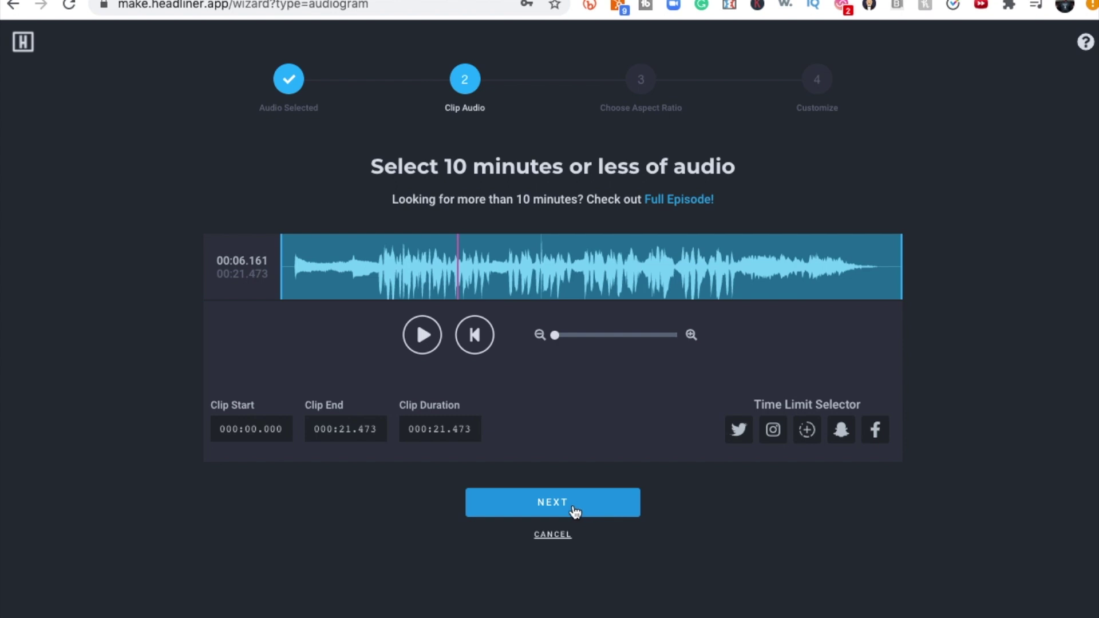
{"action": "left_click", "coordinate": [580, 511]}
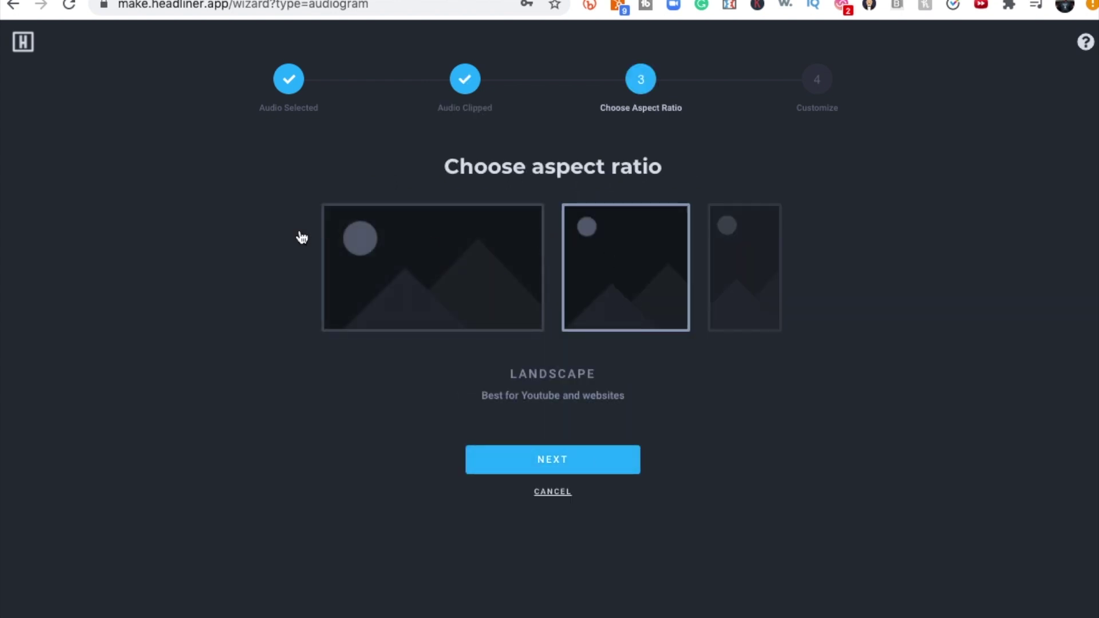
Compare the portrait, square and landscape aspect ratios, and continue to customization with Square
{"action": "left_click", "coordinate": [747, 275]}
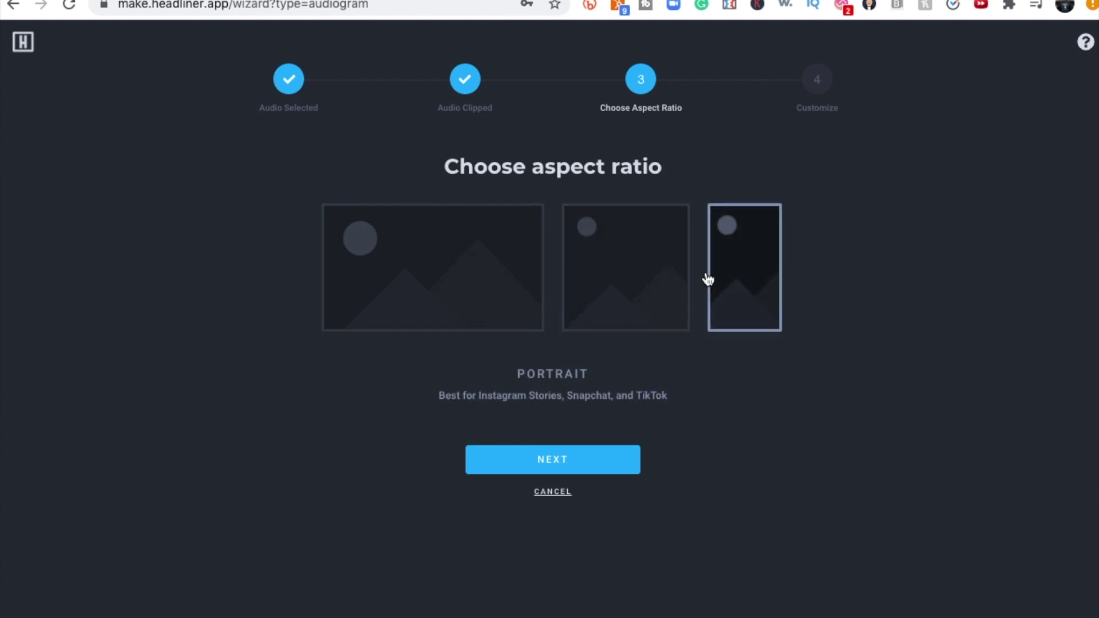
{"action": "left_click", "coordinate": [641, 265]}
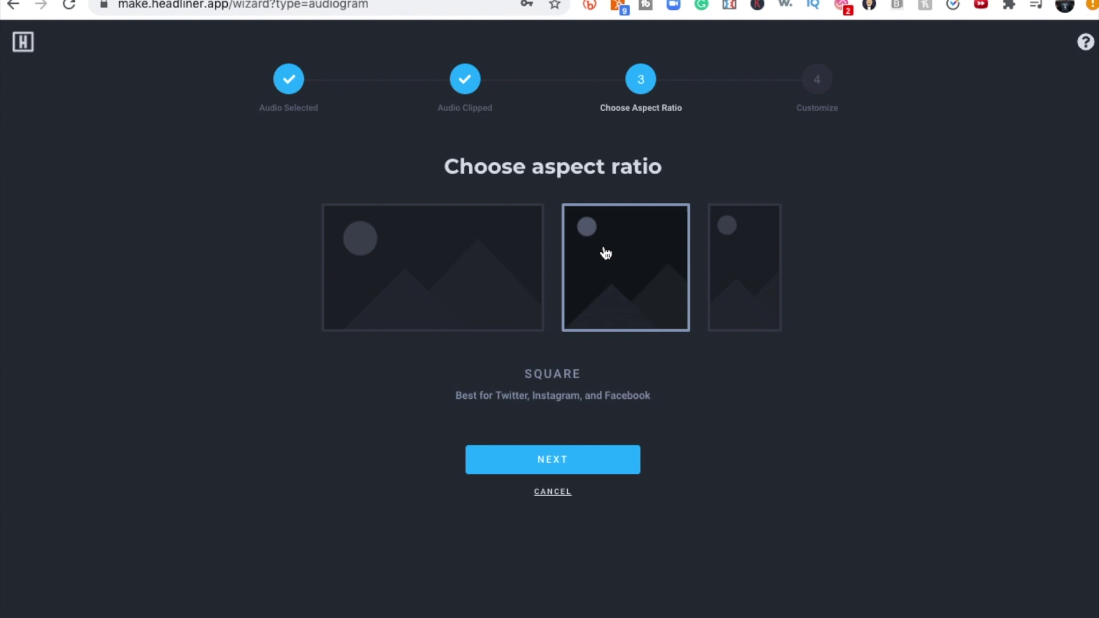
{"action": "left_click", "coordinate": [452, 250]}
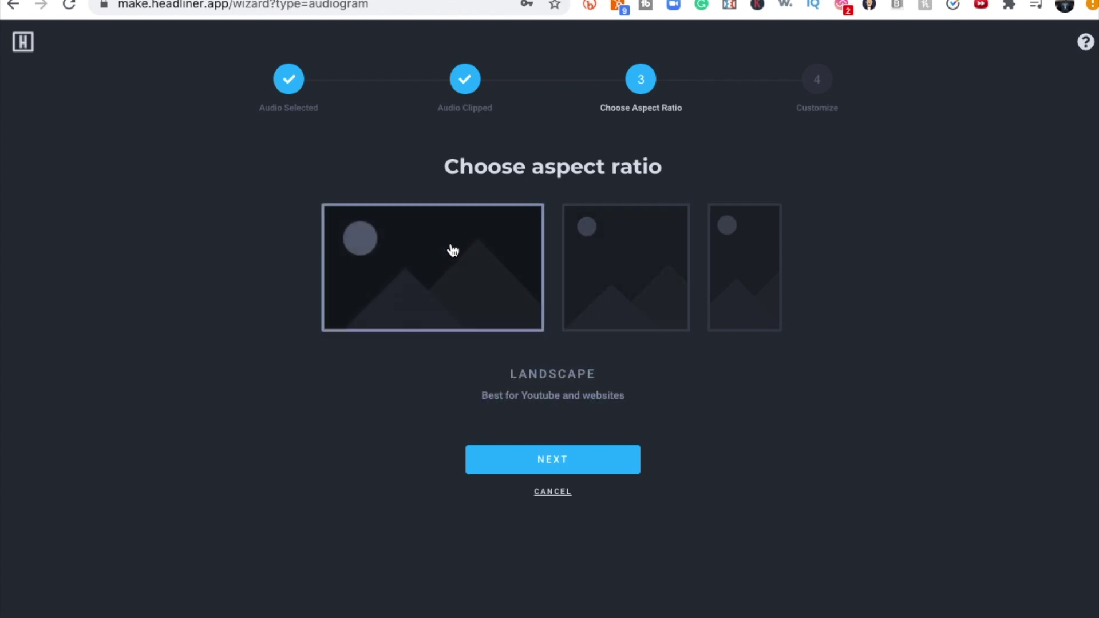
{"action": "left_click", "coordinate": [652, 283]}
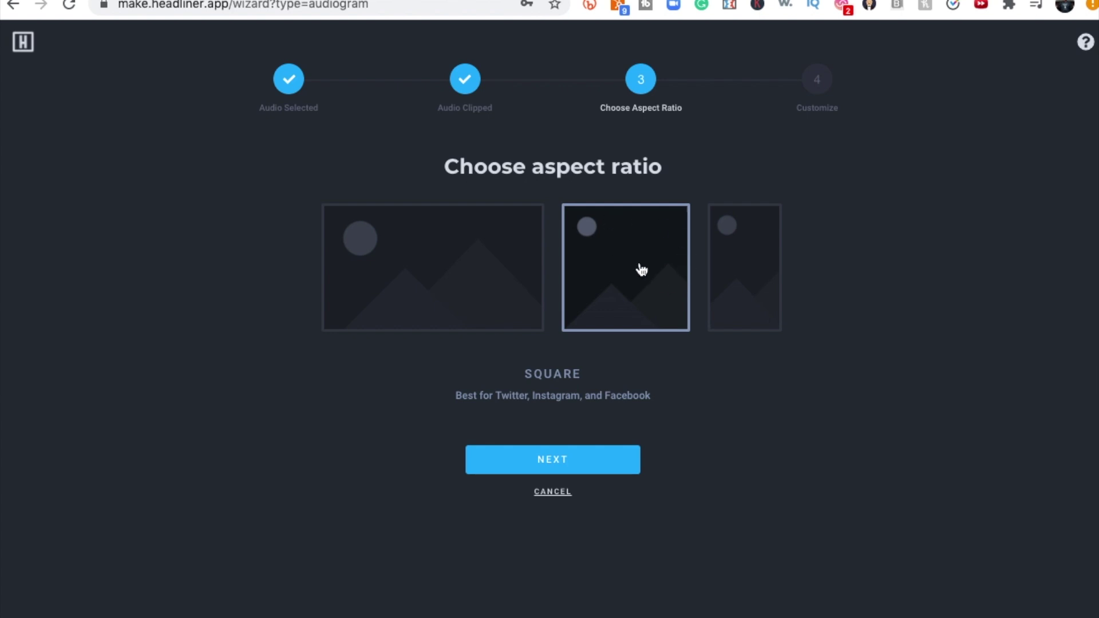
{"action": "left_click", "coordinate": [550, 460]}
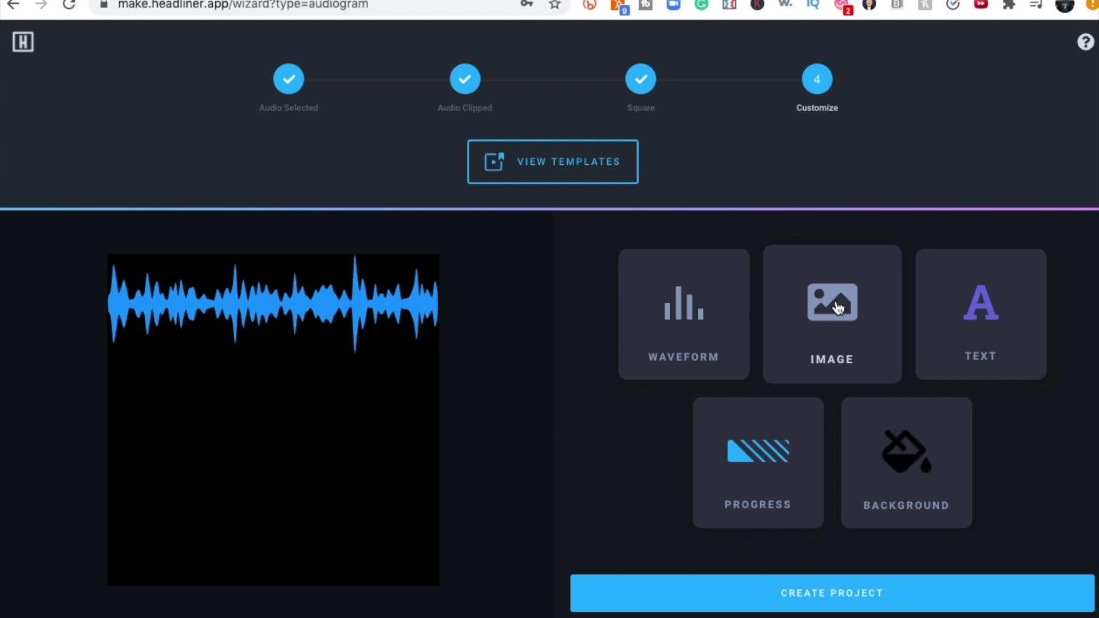
Add the 703065_YoutubeThumbnailRedV2_061220 image from the Desktop, cropped to a square with the man inside the frame
{"action": "left_click", "coordinate": [829, 365]}
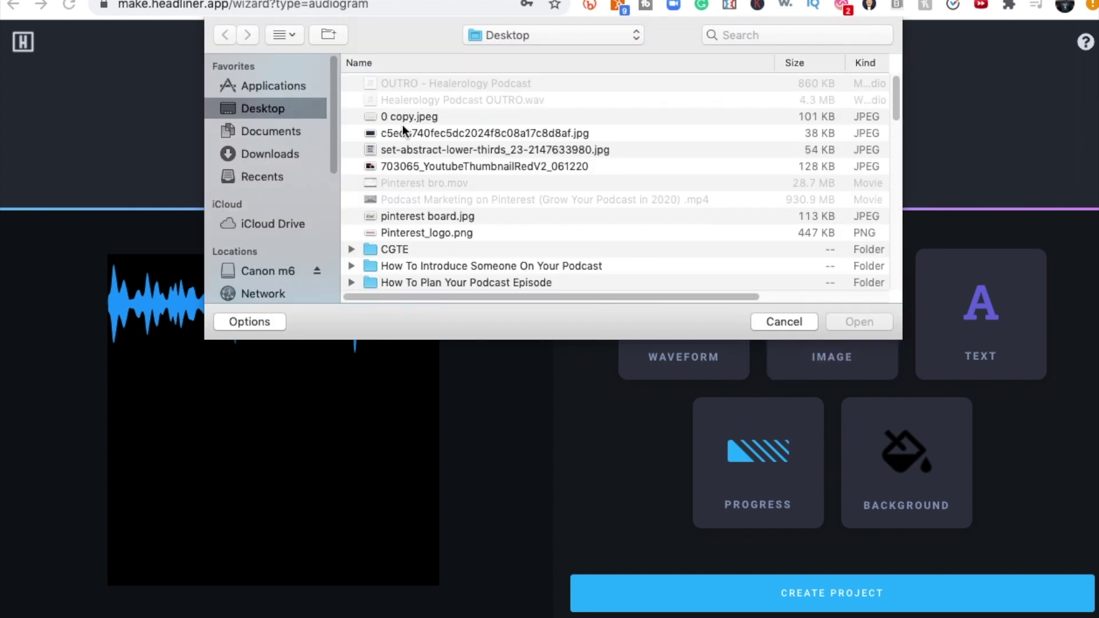
{"action": "left_click", "coordinate": [287, 35]}
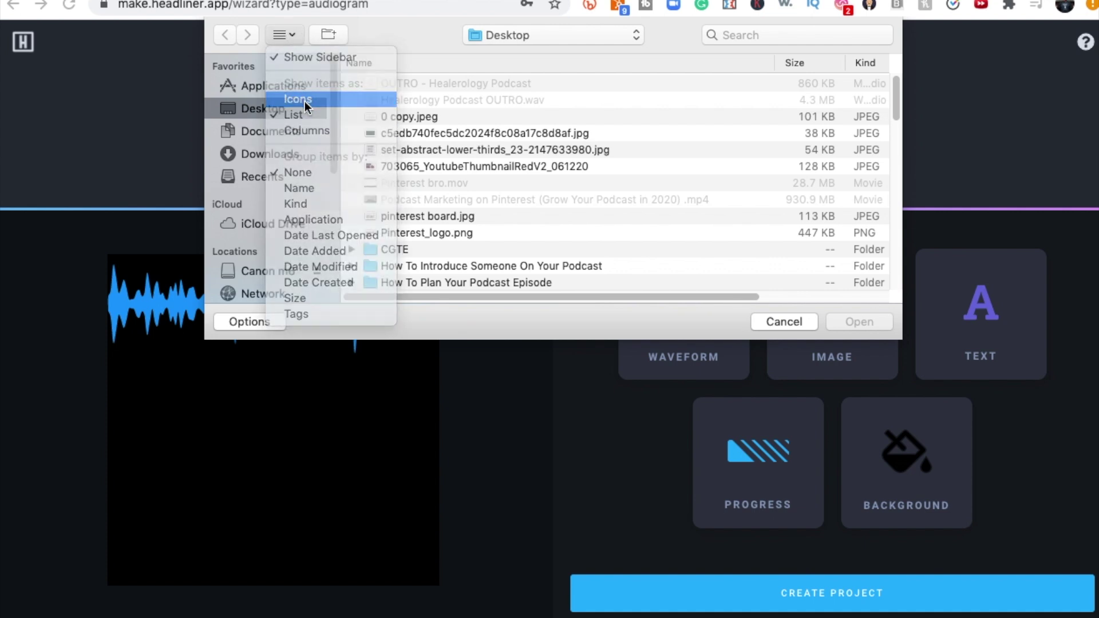
{"action": "left_click", "coordinate": [304, 100]}
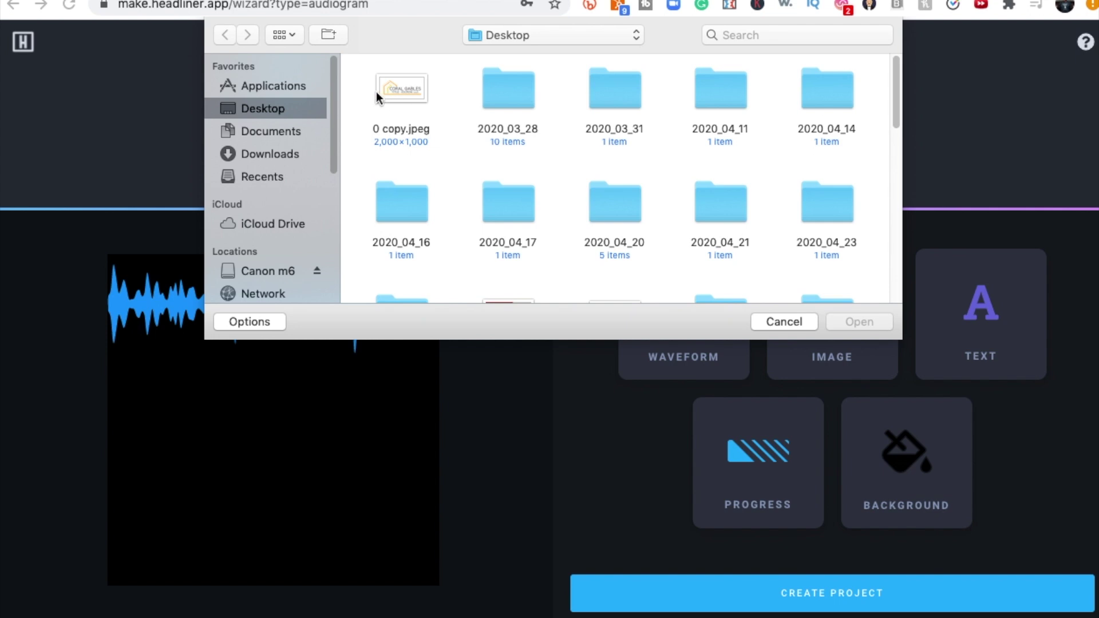
{"action": "scroll", "coordinate": [439, 142], "scroll_direction": "down", "scroll_amount": 3}
{"action": "left_click", "coordinate": [515, 257]}
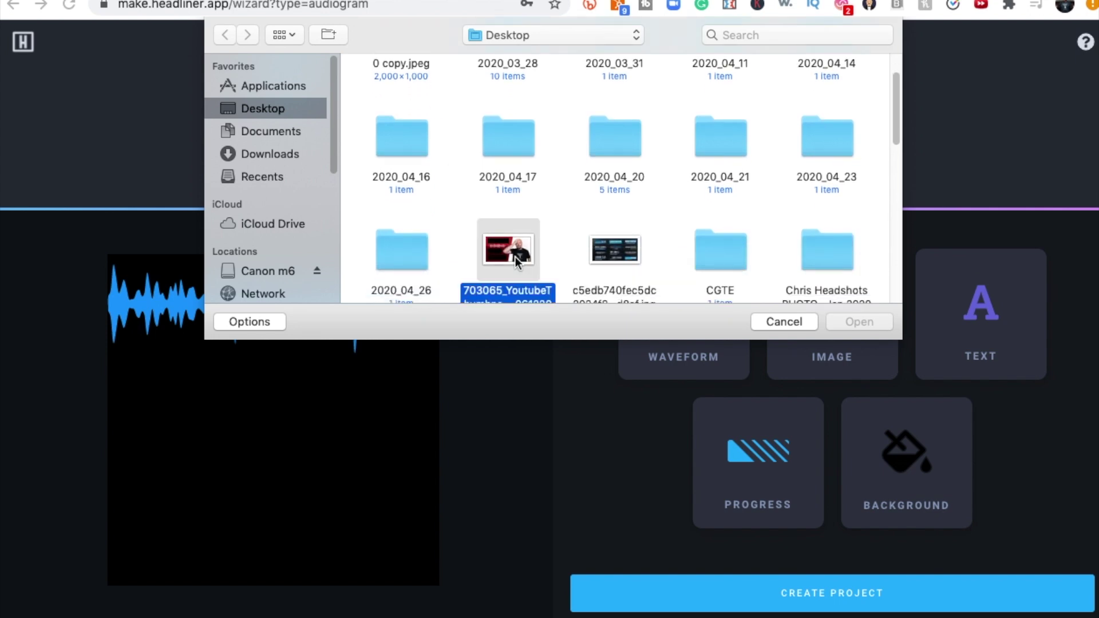
{"action": "left_click", "coordinate": [860, 322]}
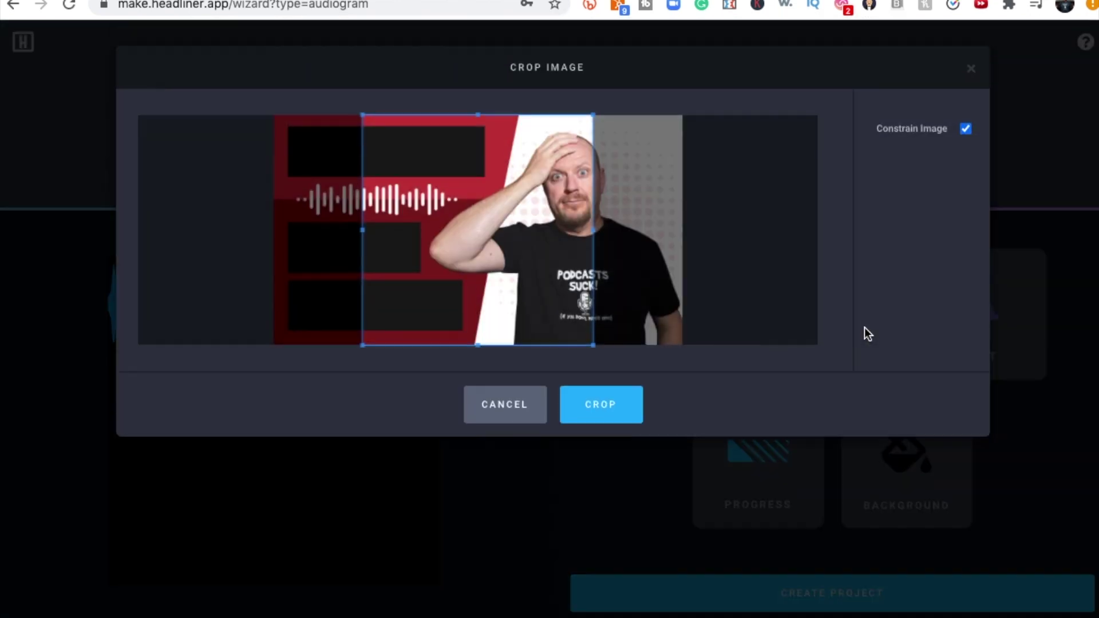
{"action": "left_click_drag", "start_coordinate": [512, 252], "coordinate": [459, 249]}
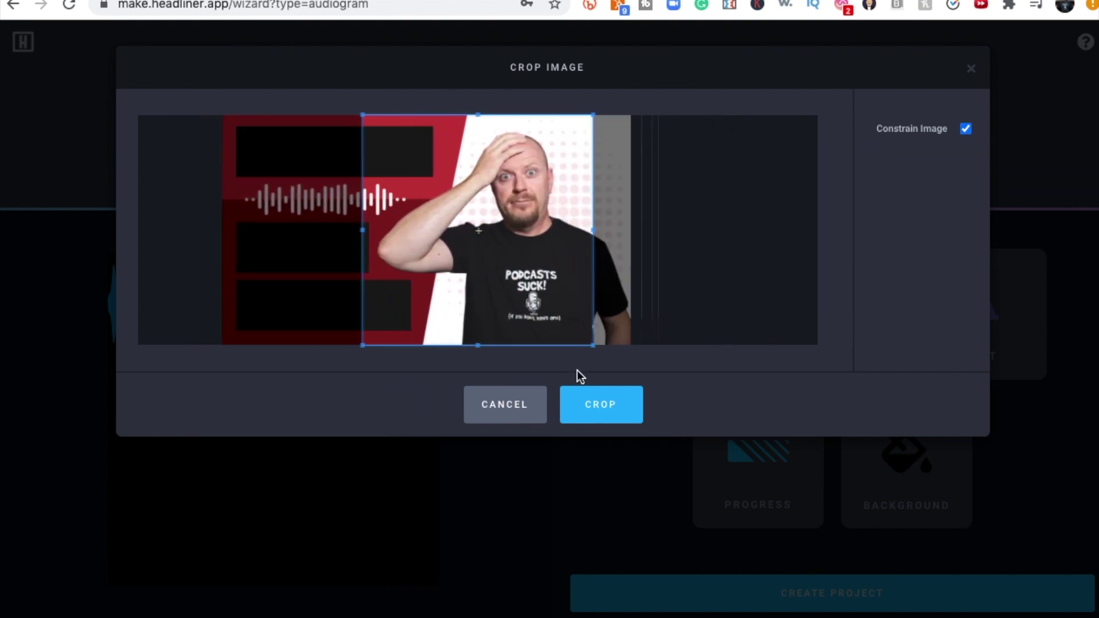
{"action": "left_click", "coordinate": [611, 406]}
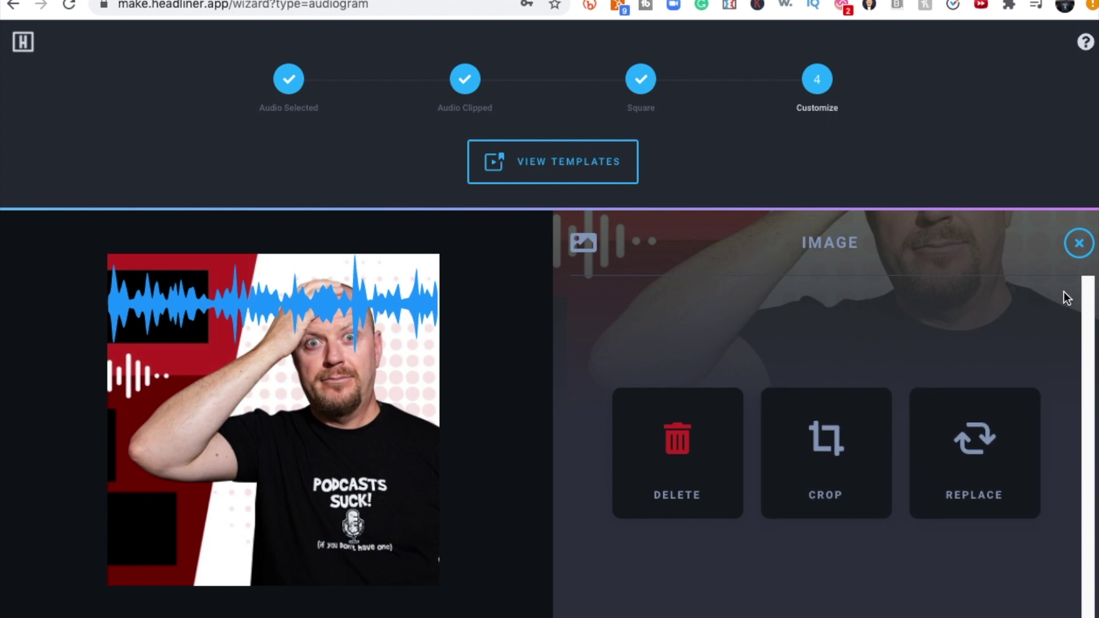
{"action": "left_click", "coordinate": [1080, 244]}
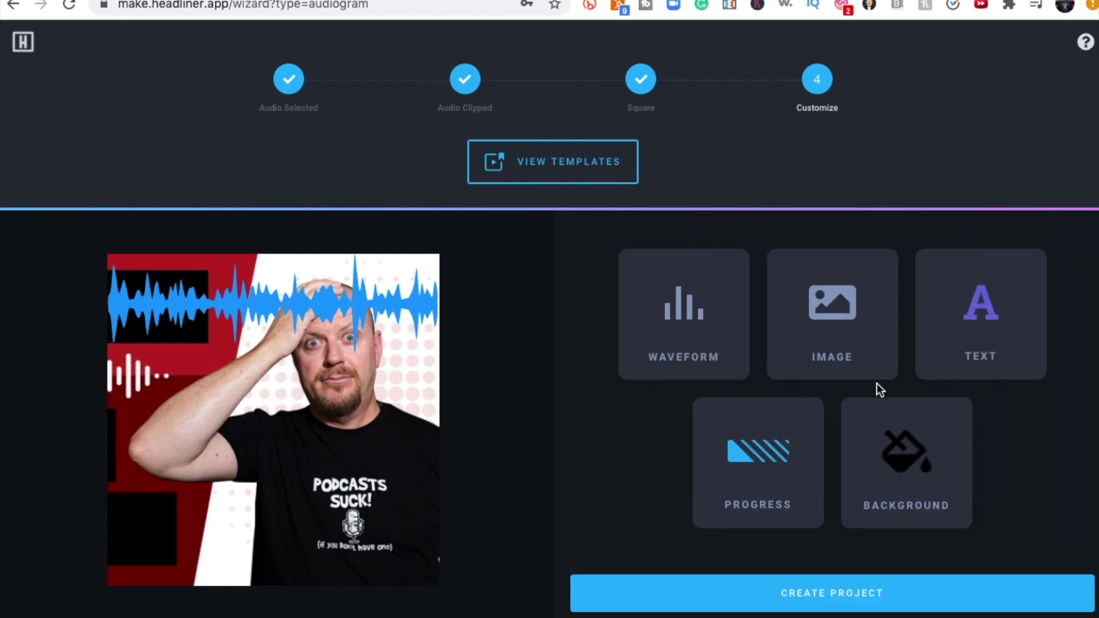
Colour the waveform red and move it down to the lower edge of the video
{"action": "left_click", "coordinate": [687, 325]}
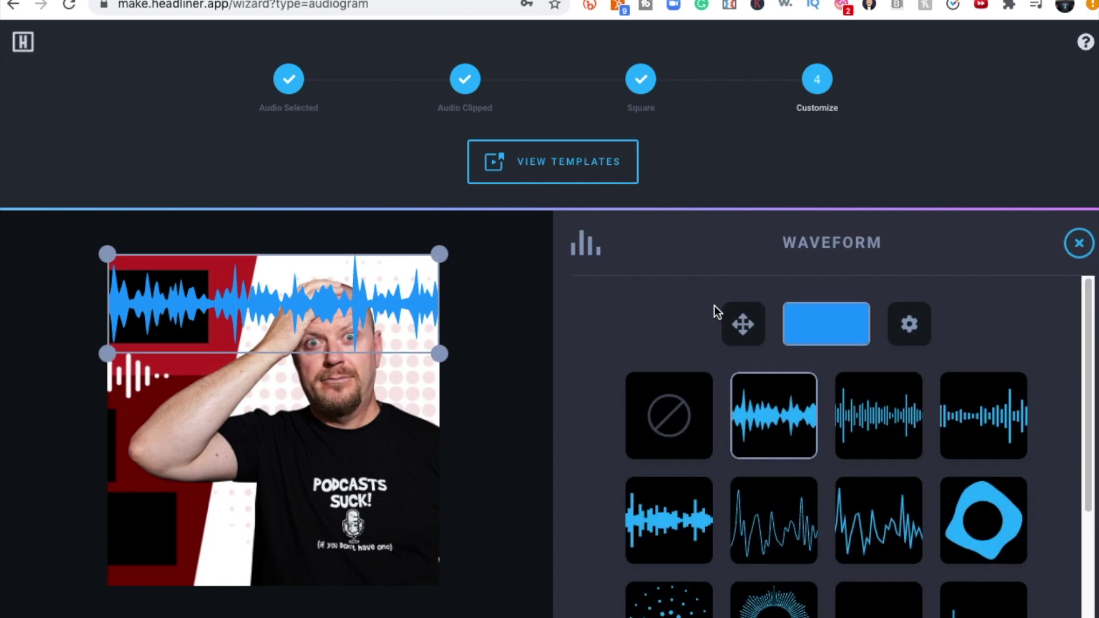
{"action": "left_click", "coordinate": [842, 331]}
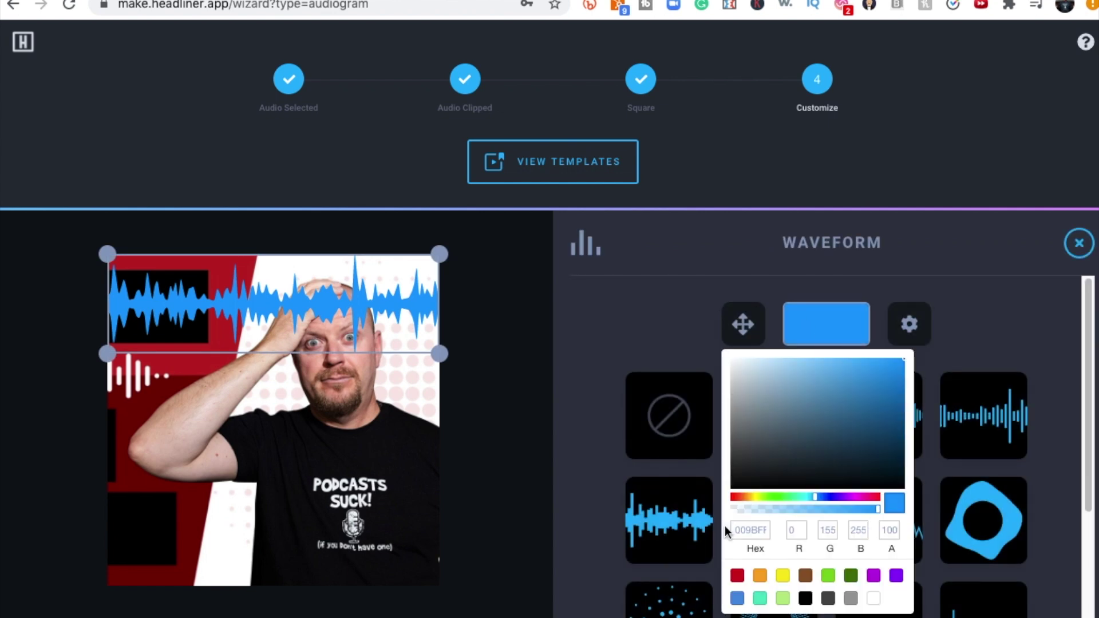
{"action": "left_click", "coordinate": [737, 576]}
{"action": "left_click_drag", "start_coordinate": [349, 294], "coordinate": [380, 527]}
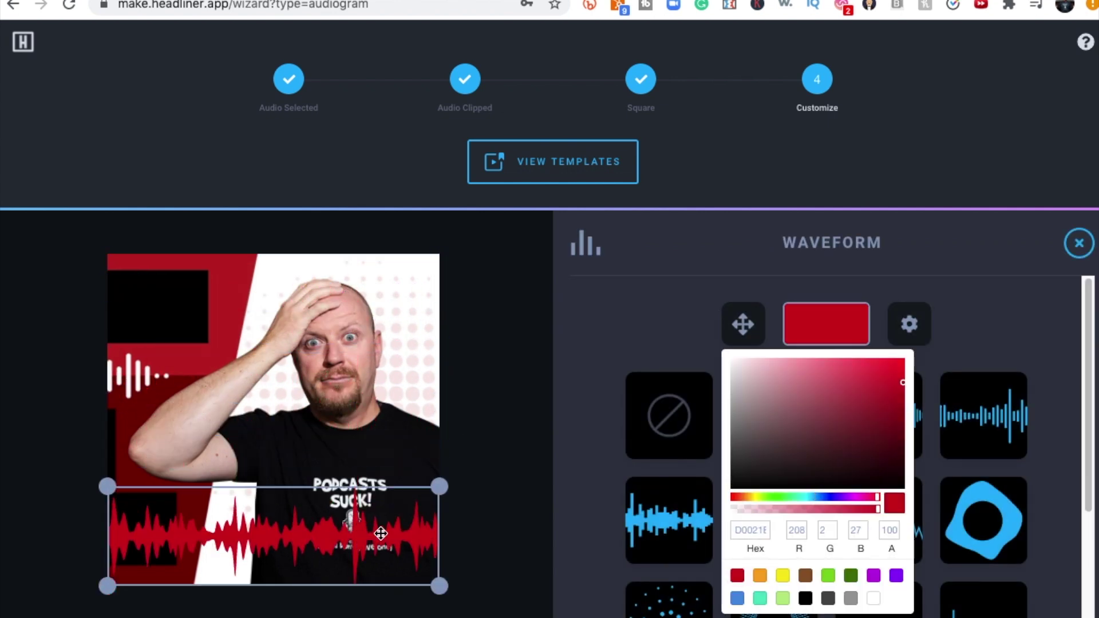
Lighten the waveform's colour to a pink shade and finish the waveform settings
{"action": "left_click", "coordinate": [593, 271]}
{"action": "left_click", "coordinate": [837, 330]}
{"action": "left_click_drag", "start_coordinate": [904, 381], "coordinate": [805, 372]}
{"action": "left_click", "coordinate": [612, 312]}
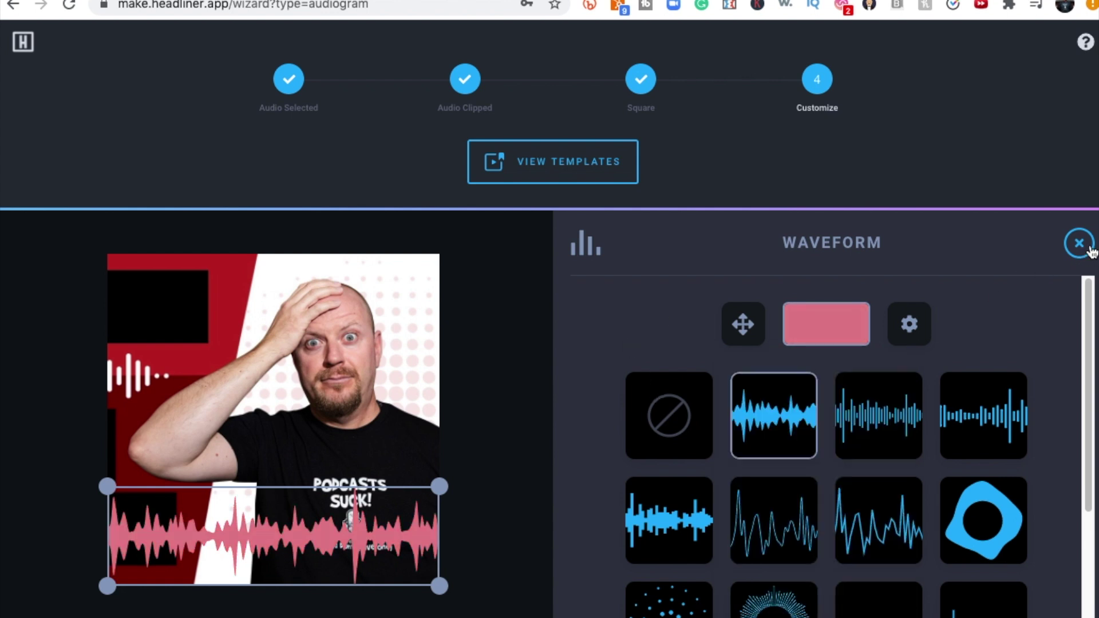
{"action": "left_click", "coordinate": [1080, 245]}
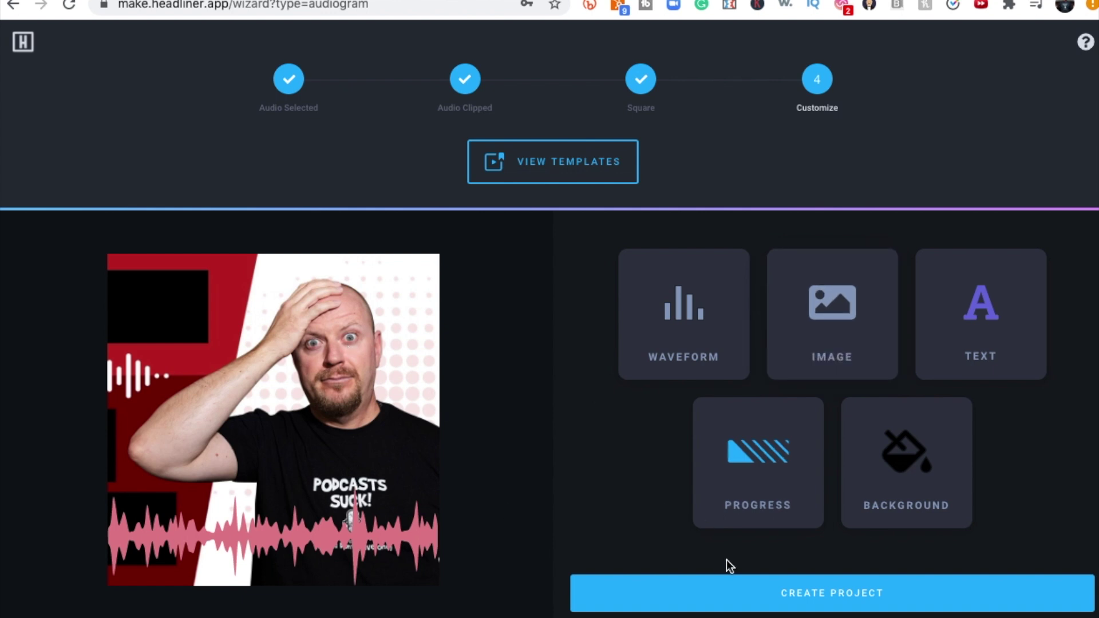
Create the audiogram project and rename it My New Project
{"action": "left_click", "coordinate": [849, 599]}
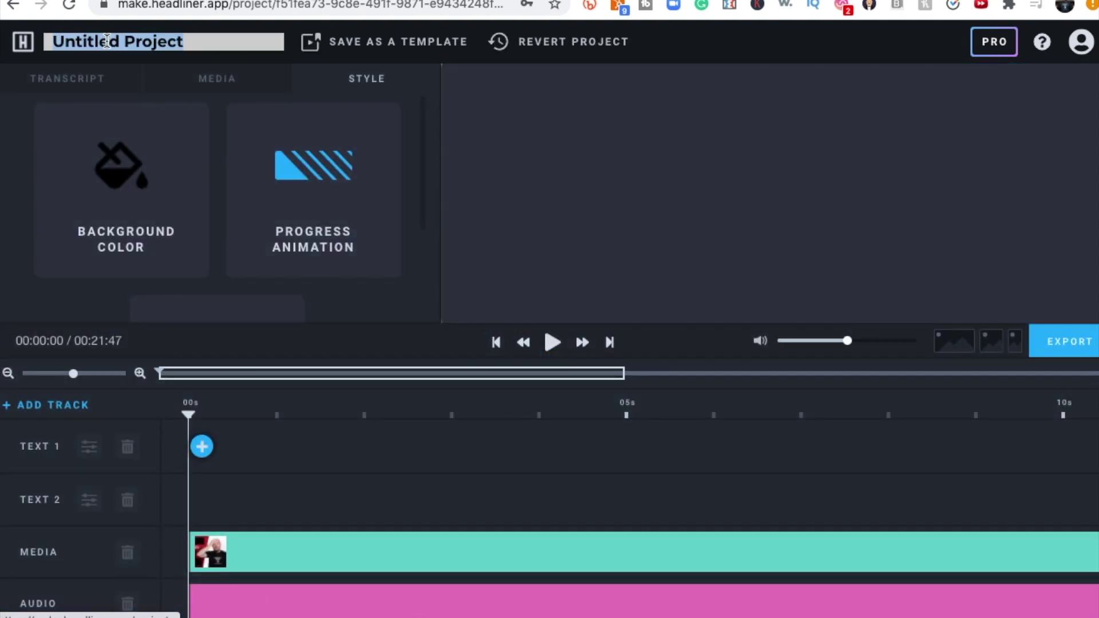
{"action": "left_click", "coordinate": [108, 46]}
{"action": "type", "text": "My"}
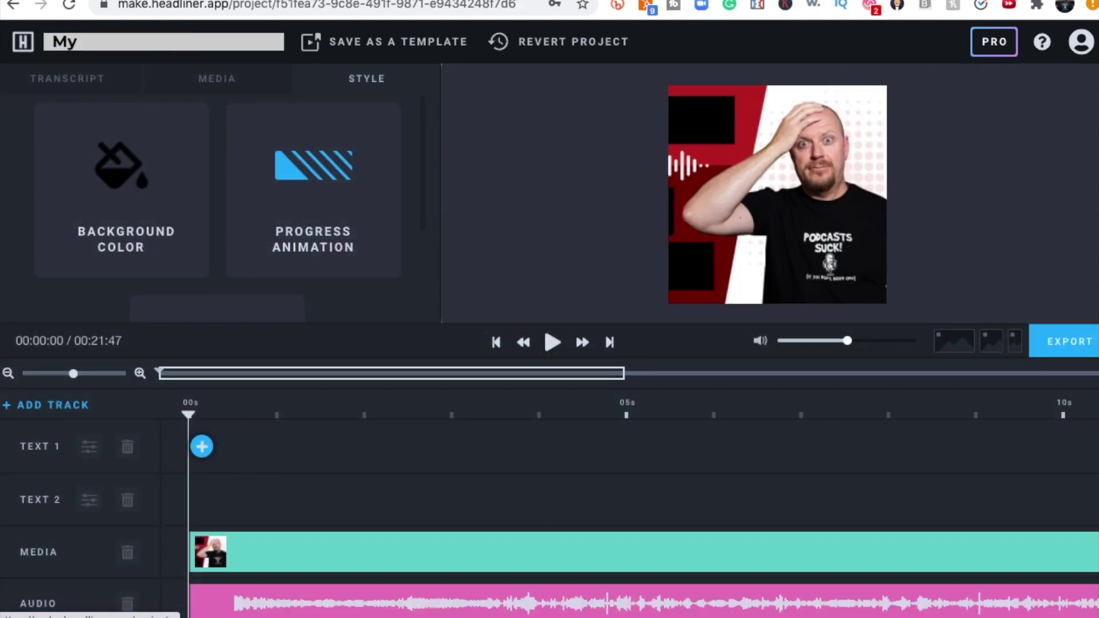
{"action": "type", "text": " New Project"}
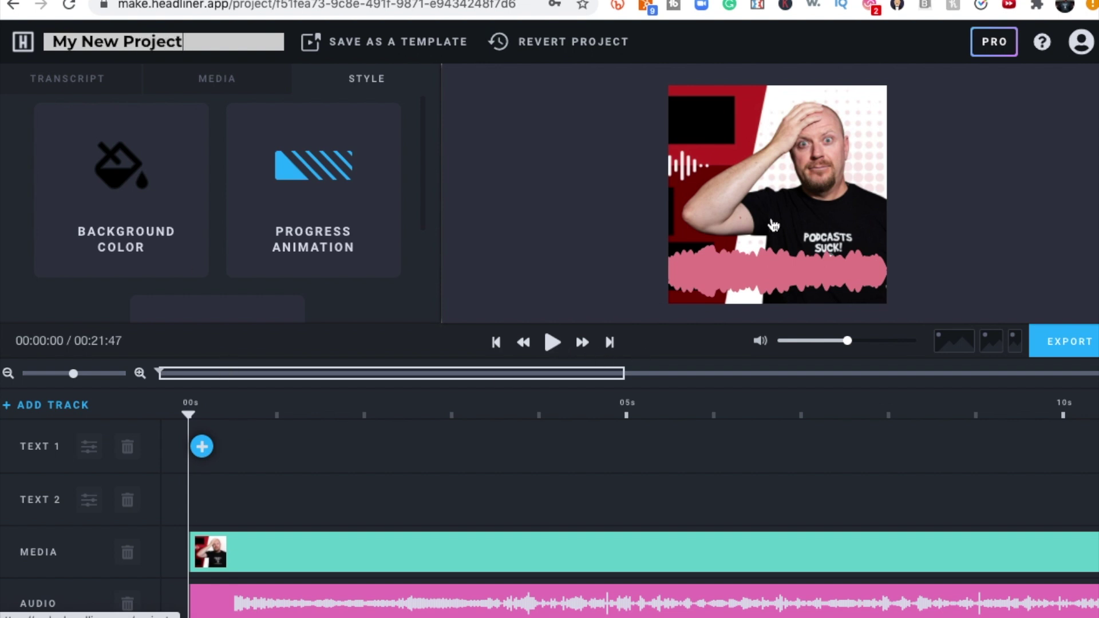
Pull the start of the audio clip back to the beginning of the timeline
{"action": "left_click", "coordinate": [200, 601]}
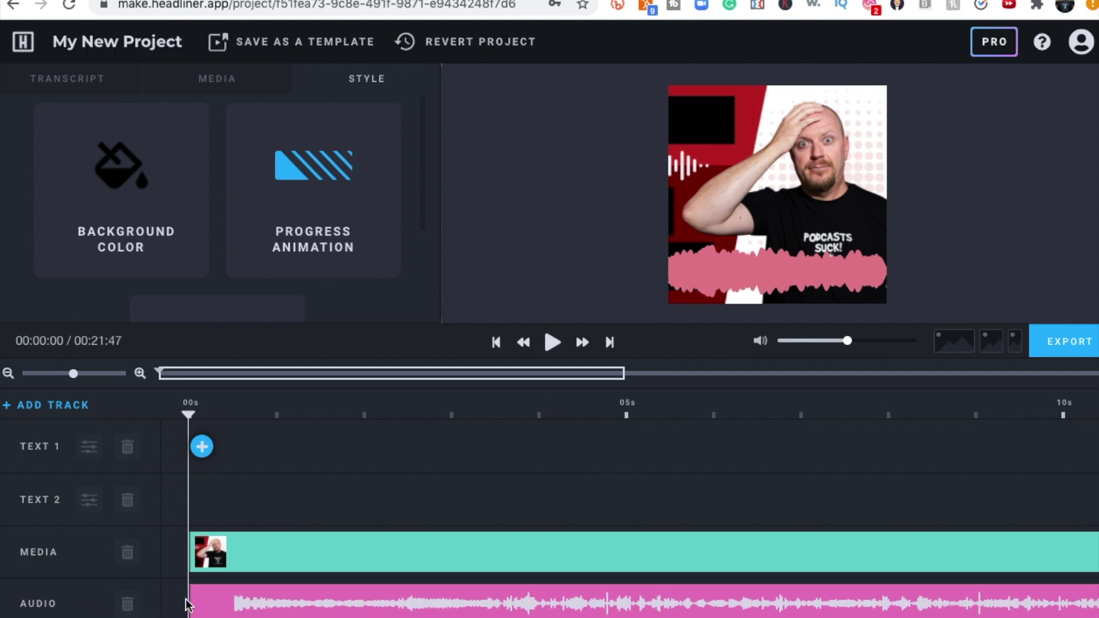
{"action": "mouse_move", "coordinate": [201, 606]}
{"action": "left_mouse_down"}
{"action": "mouse_move", "coordinate": [317, 604]}
{"action": "mouse_move", "coordinate": [185, 606]}
{"action": "left_mouse_up"}
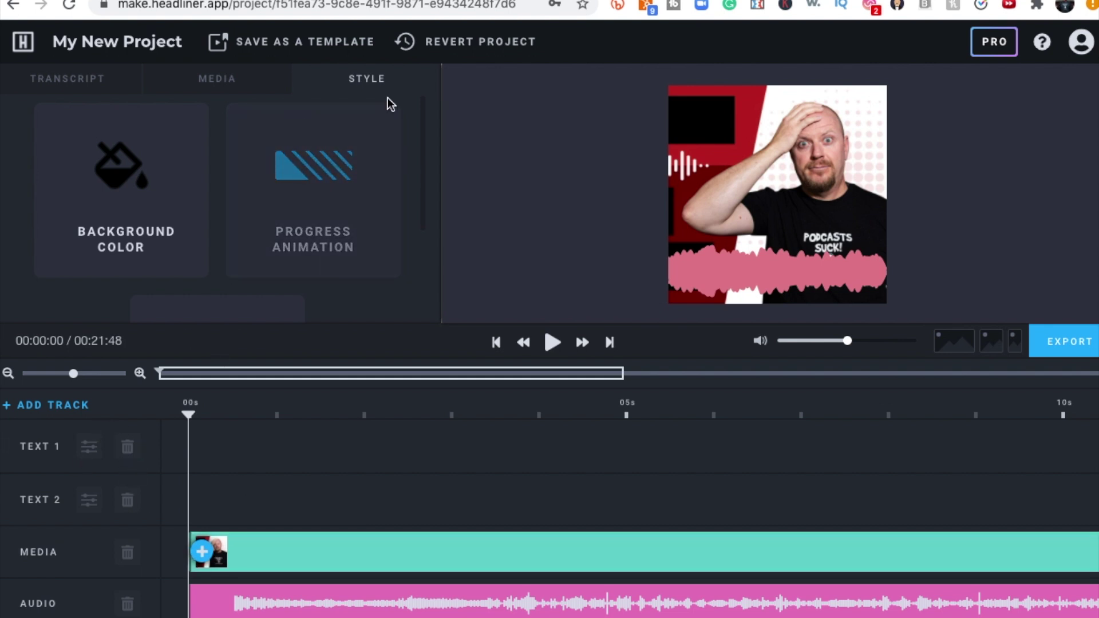
Look at the watermark upload option without adding an image, and view the project's media
{"action": "left_click_drag", "start_coordinate": [423, 193], "coordinate": [429, 275]}
{"action": "left_click", "coordinate": [238, 251]}
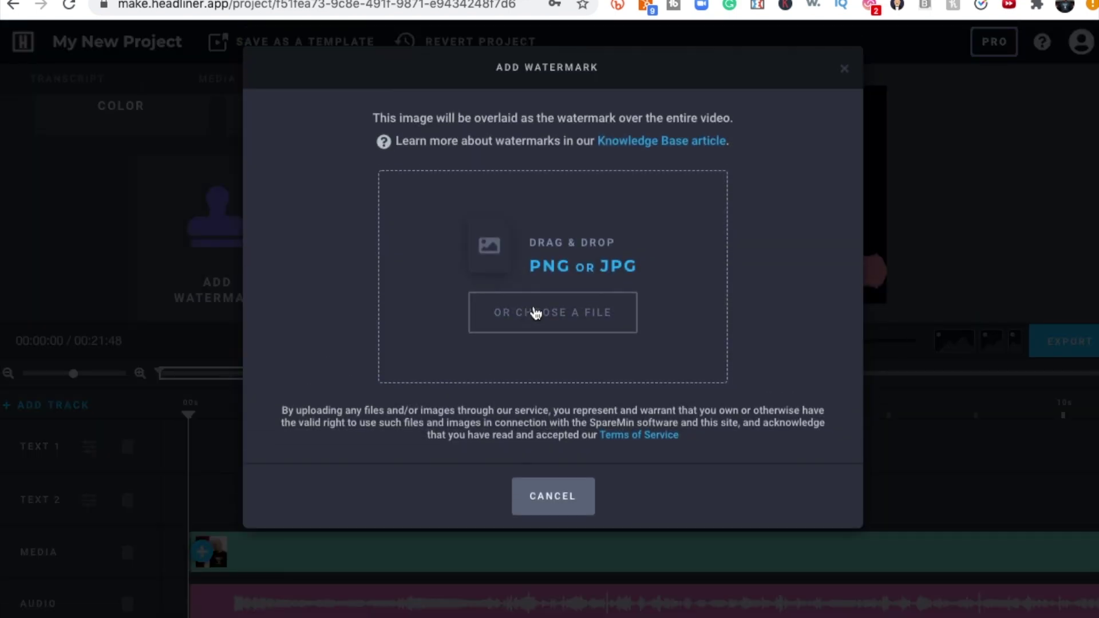
{"action": "left_click", "coordinate": [572, 497]}
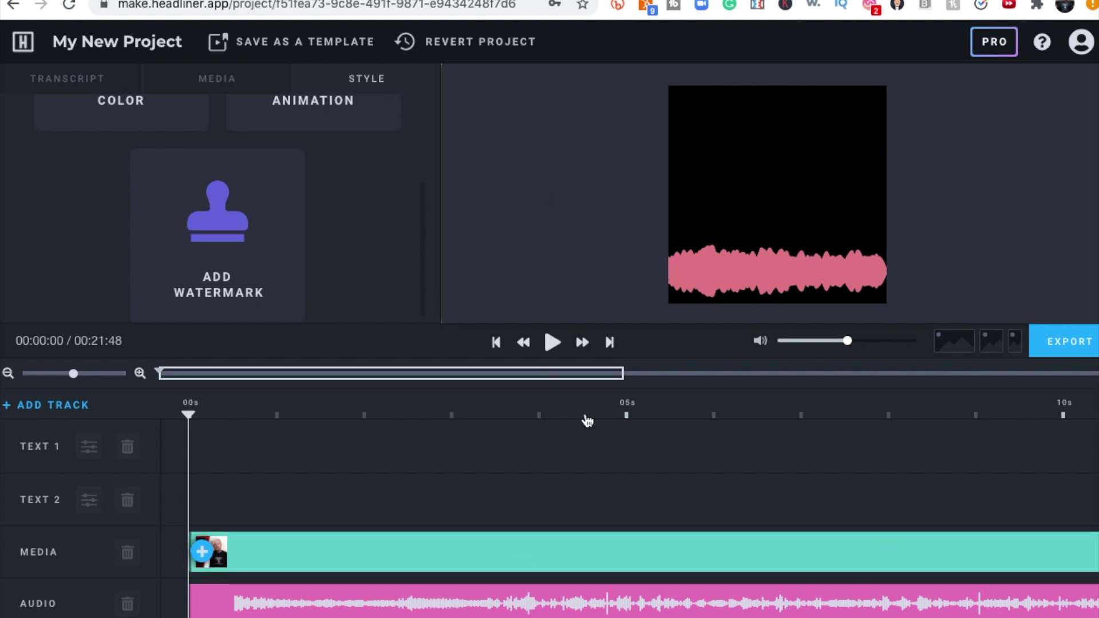
{"action": "scroll", "coordinate": [226, 172], "scroll_direction": "up", "scroll_amount": 3}
{"action": "left_click", "coordinate": [234, 85]}
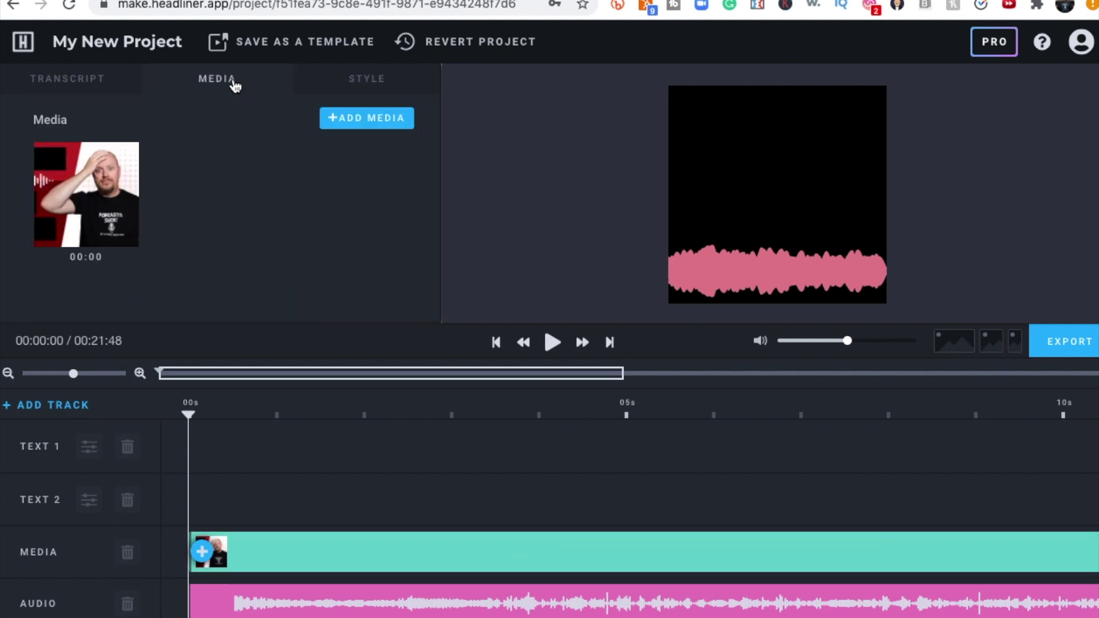
Inspect the image properties of the media track's picture and close them without changing anything
{"action": "left_click", "coordinate": [331, 83]}
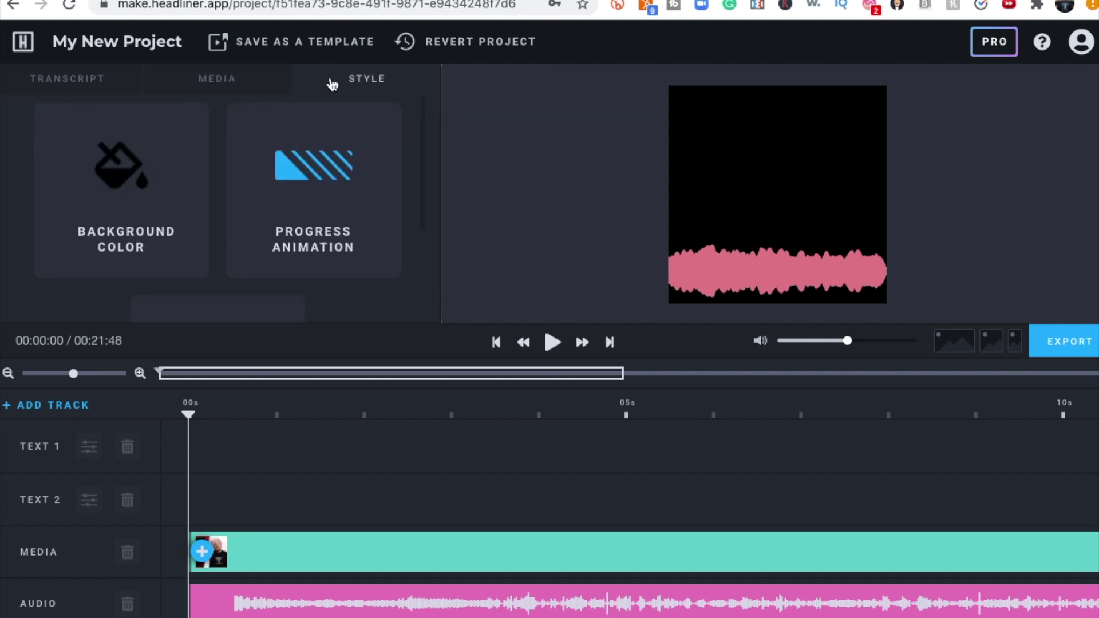
{"action": "left_click", "coordinate": [475, 559]}
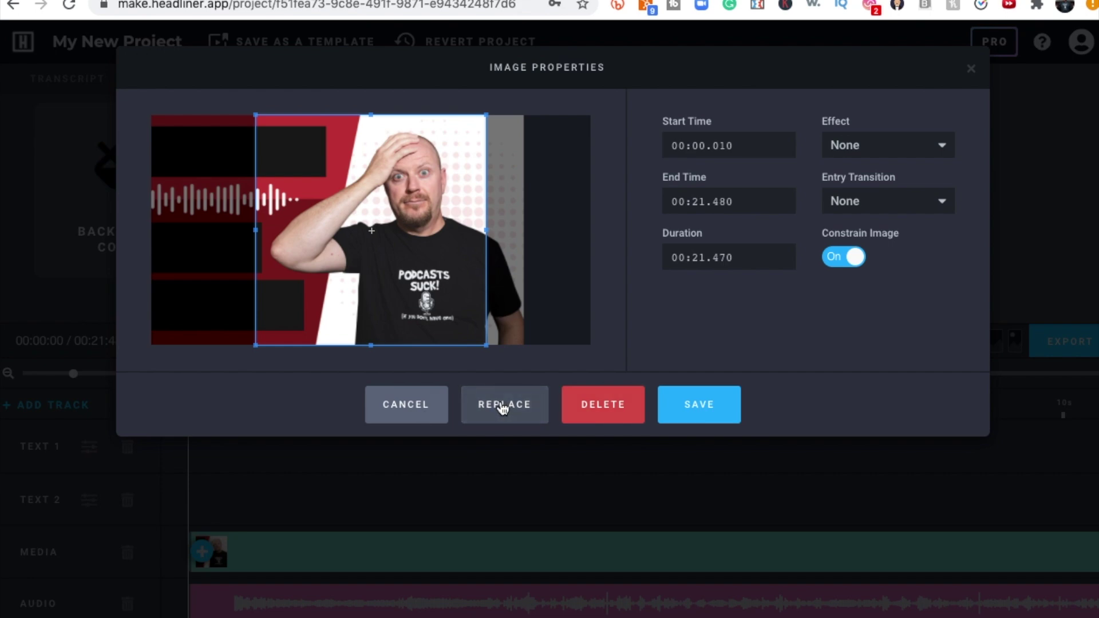
{"action": "left_click", "coordinate": [432, 412]}
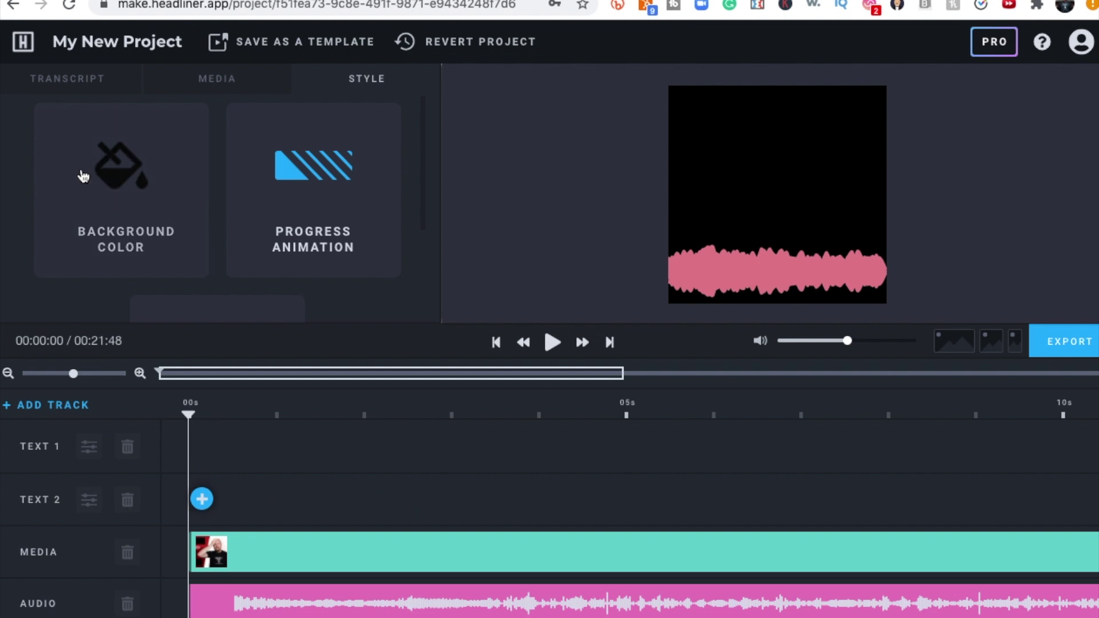
View the transcript area with its caption upload option, and look through the project's style options down to the watermark
{"action": "left_click", "coordinate": [97, 92]}
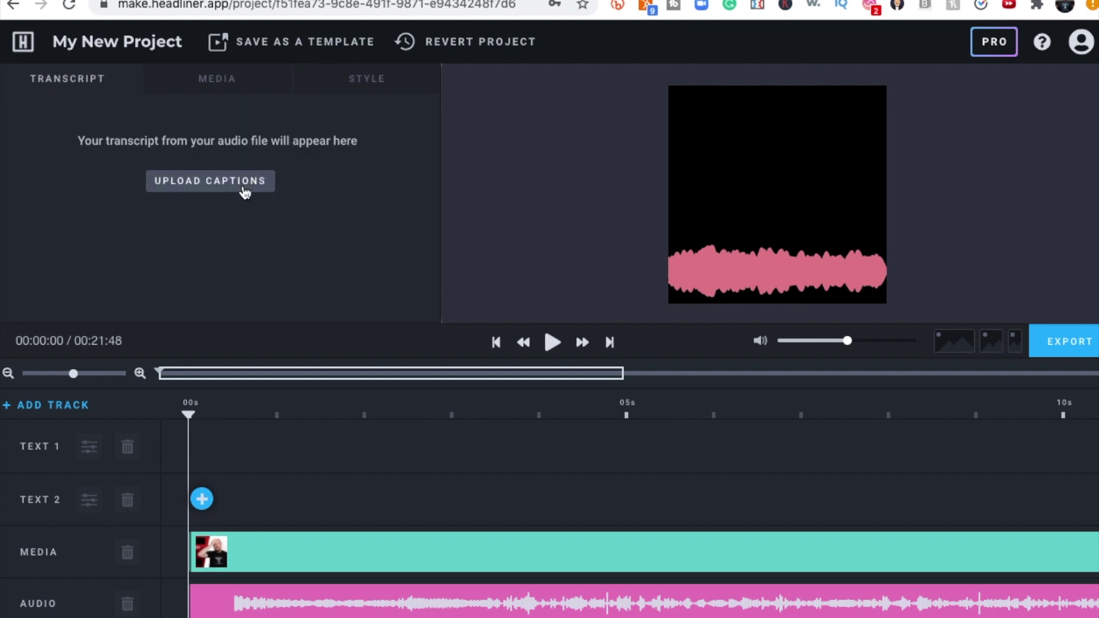
{"action": "left_click", "coordinate": [355, 82]}
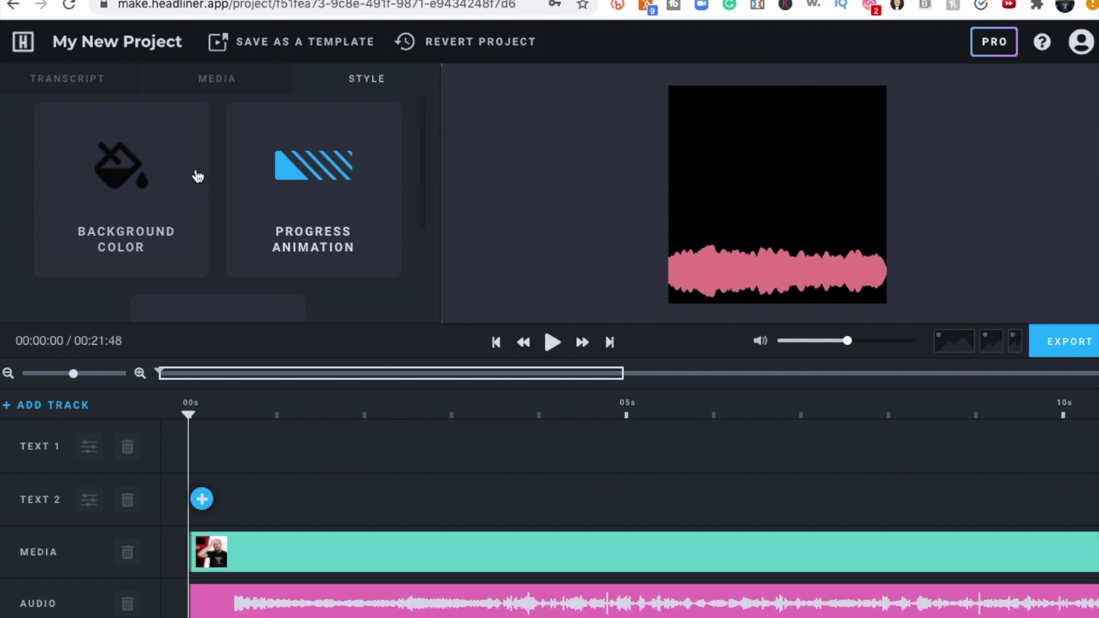
{"action": "left_click_drag", "start_coordinate": [426, 210], "coordinate": [441, 307]}
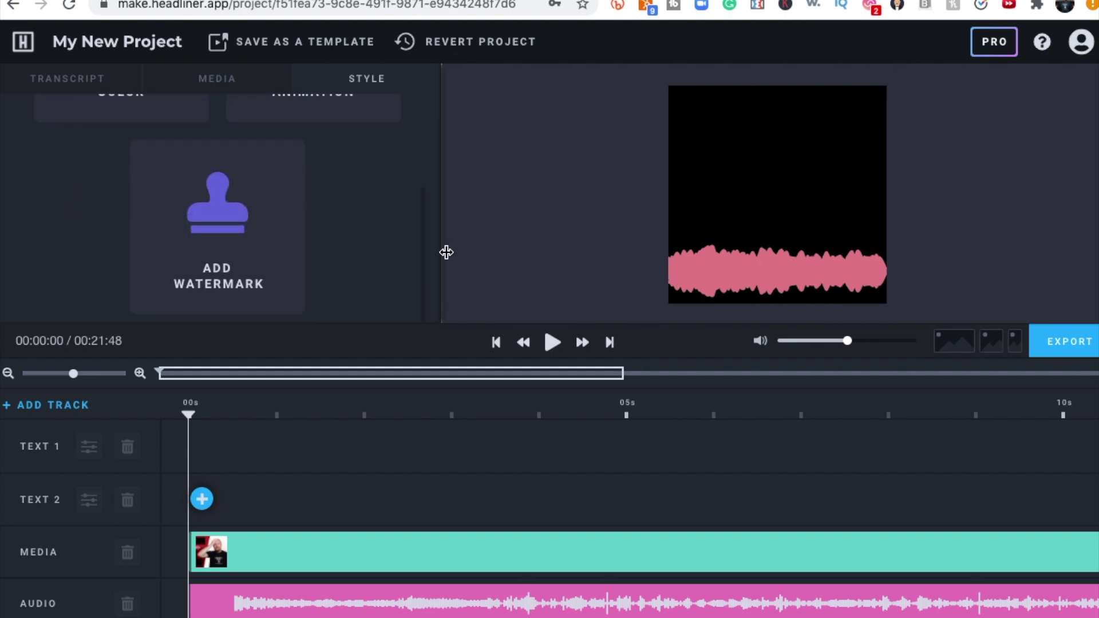
{"action": "left_click_drag", "start_coordinate": [446, 252], "coordinate": [474, 174]}
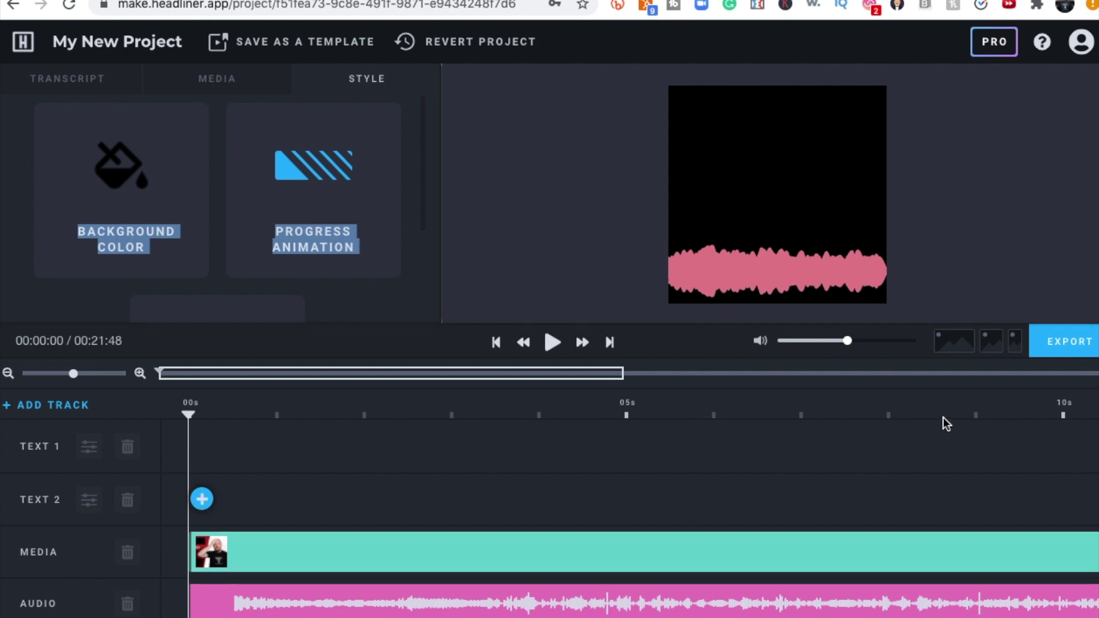
Export the video at frame rate 24, High quality and Square HD size, and decline the mobile app offer
{"action": "left_click", "coordinate": [1072, 342]}
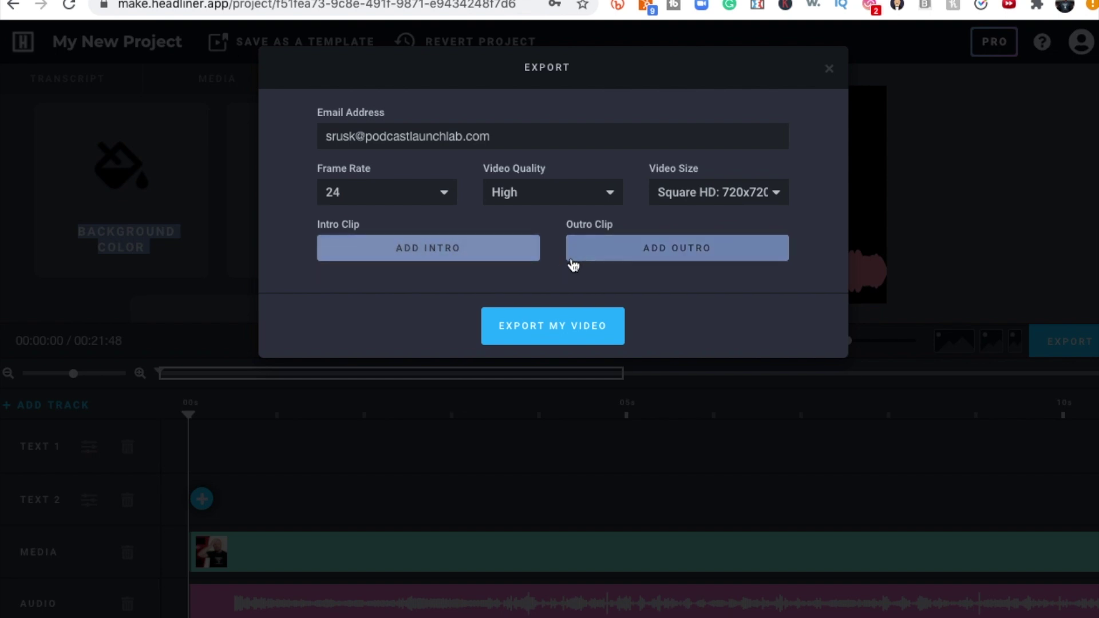
{"action": "left_click", "coordinate": [552, 329]}
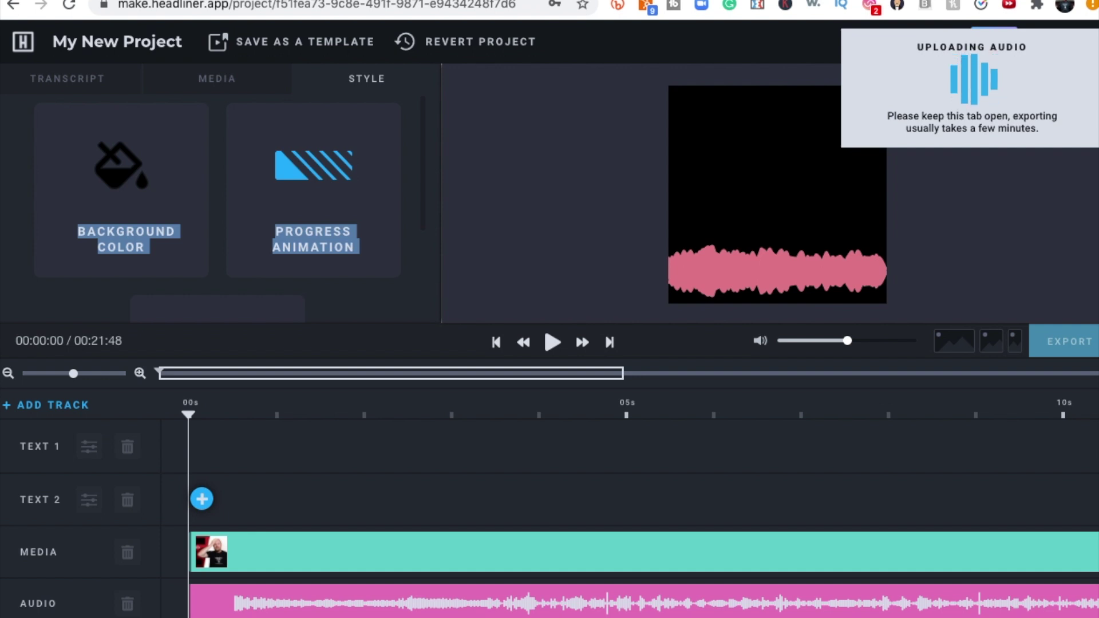
{"action": "left_click", "coordinate": [1046, 71]}
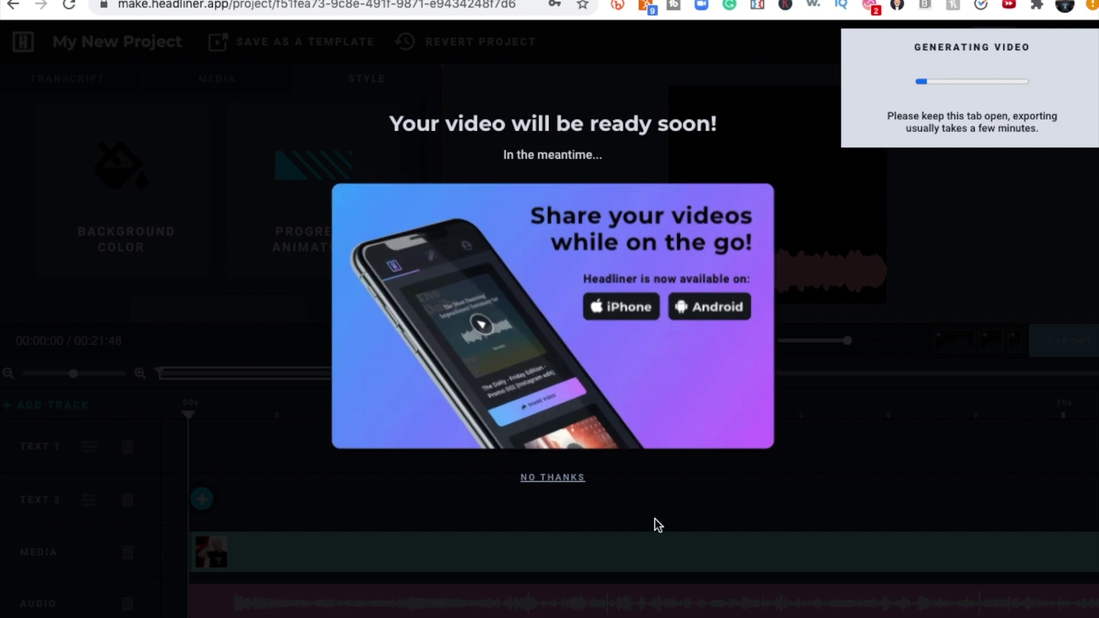
{"action": "left_click", "coordinate": [553, 479]}
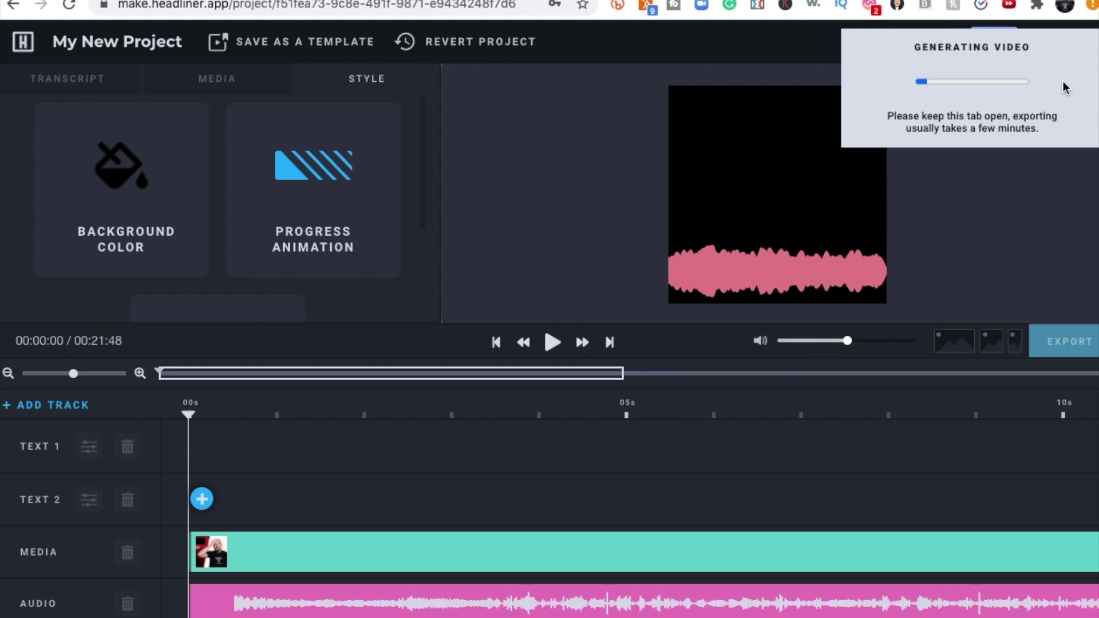
Return to the project creation page and read the descriptions of Audiogram Wizard, Full Episode, Video Transcript and Podcast AutoVideos
{"action": "left_click", "coordinate": [23, 51]}
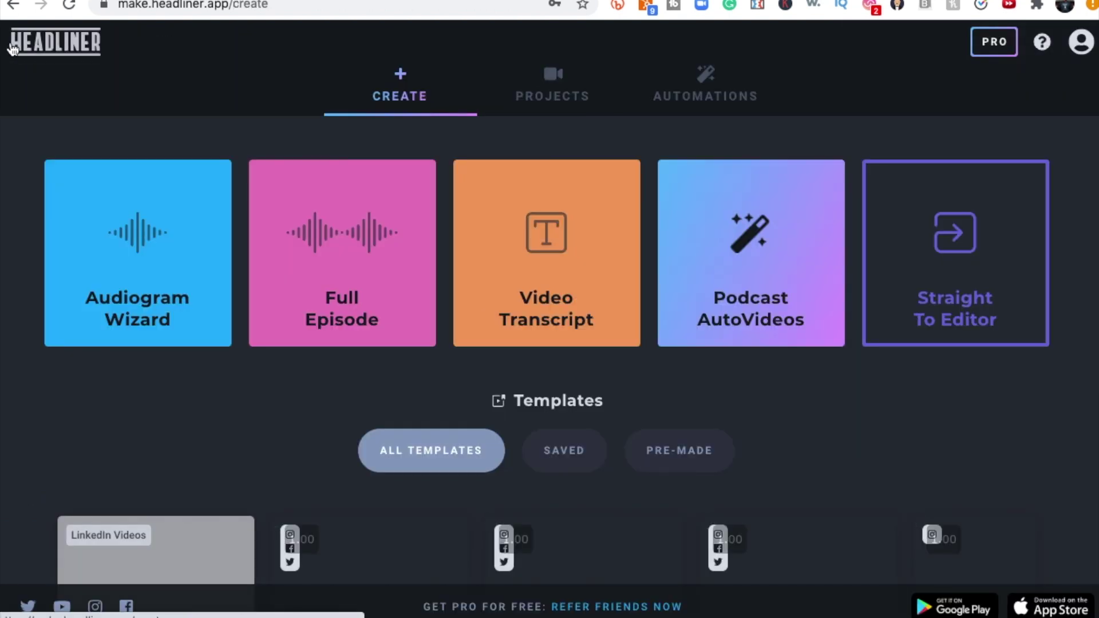
{"action": "mouse_move", "coordinate": [146, 261]}
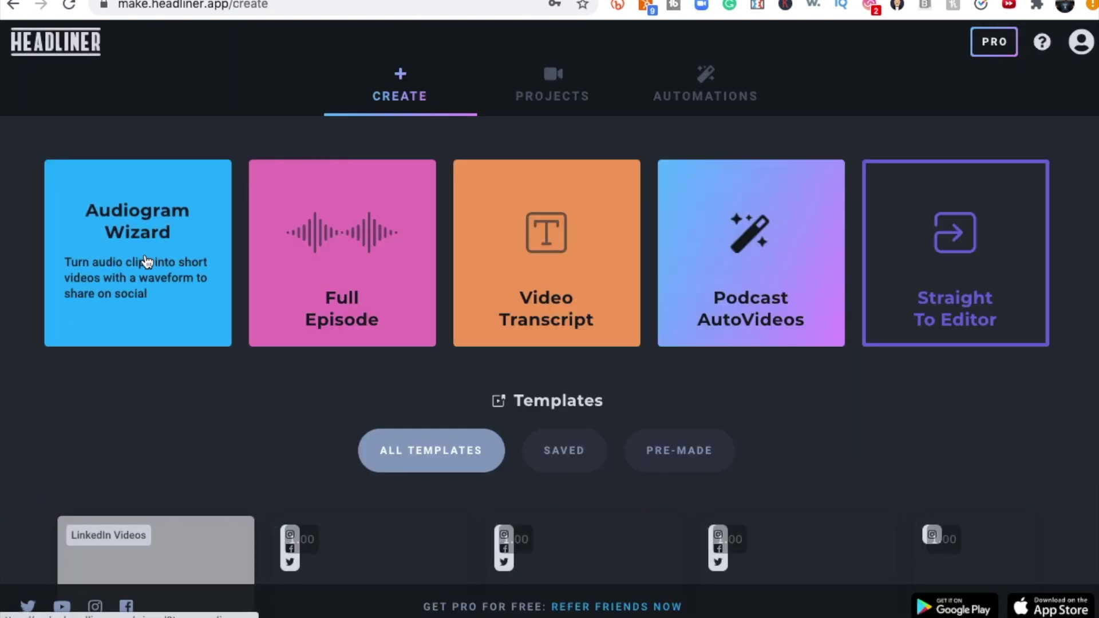
{"action": "mouse_move", "coordinate": [290, 277]}
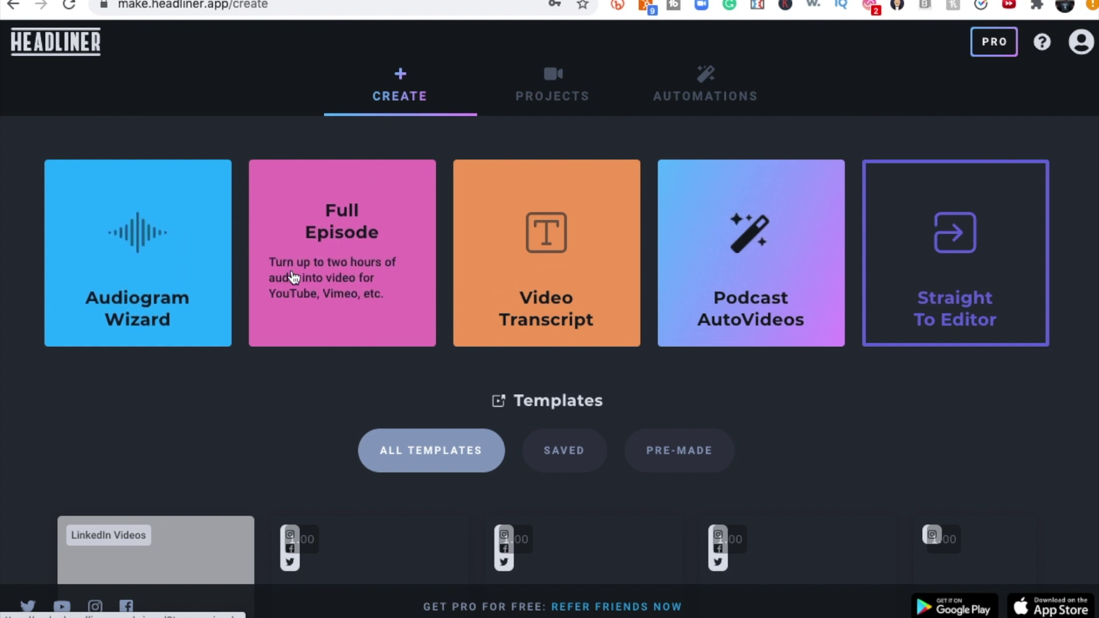
{"action": "mouse_move", "coordinate": [525, 293]}
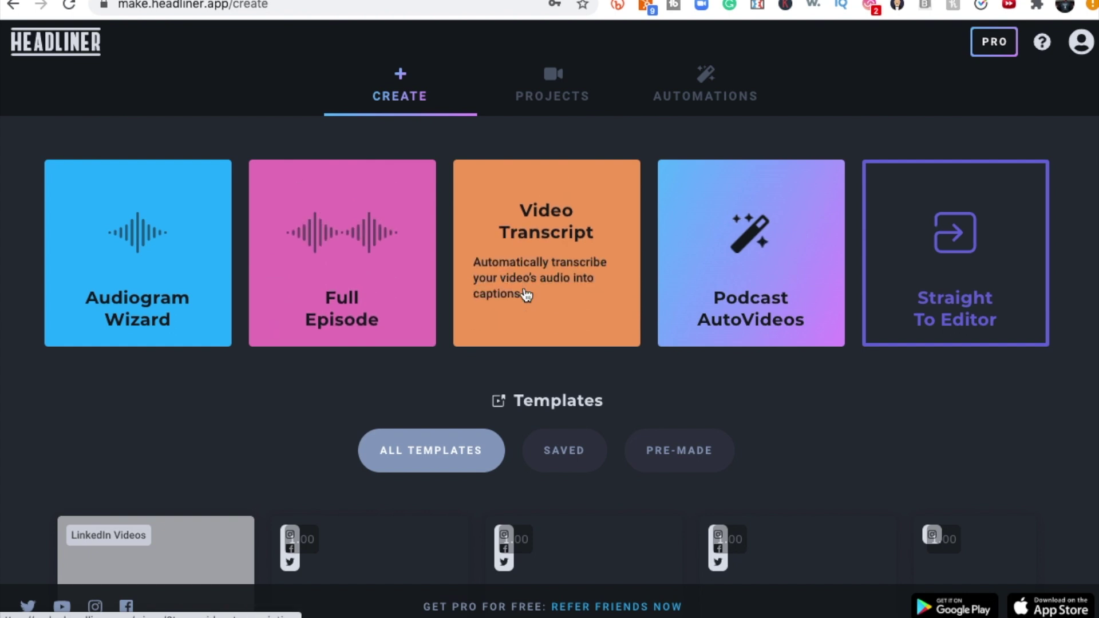
{"action": "mouse_move", "coordinate": [748, 284]}
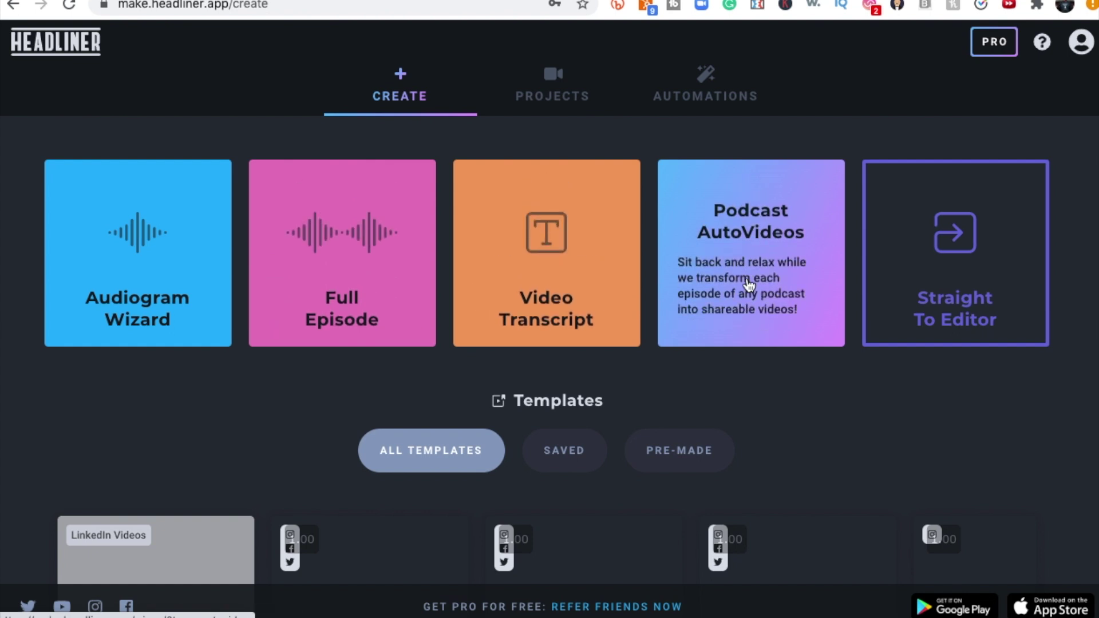
Browse all the available video templates on the creation page
{"action": "scroll", "coordinate": [834, 412], "scroll_direction": "down", "scroll_amount": 5}
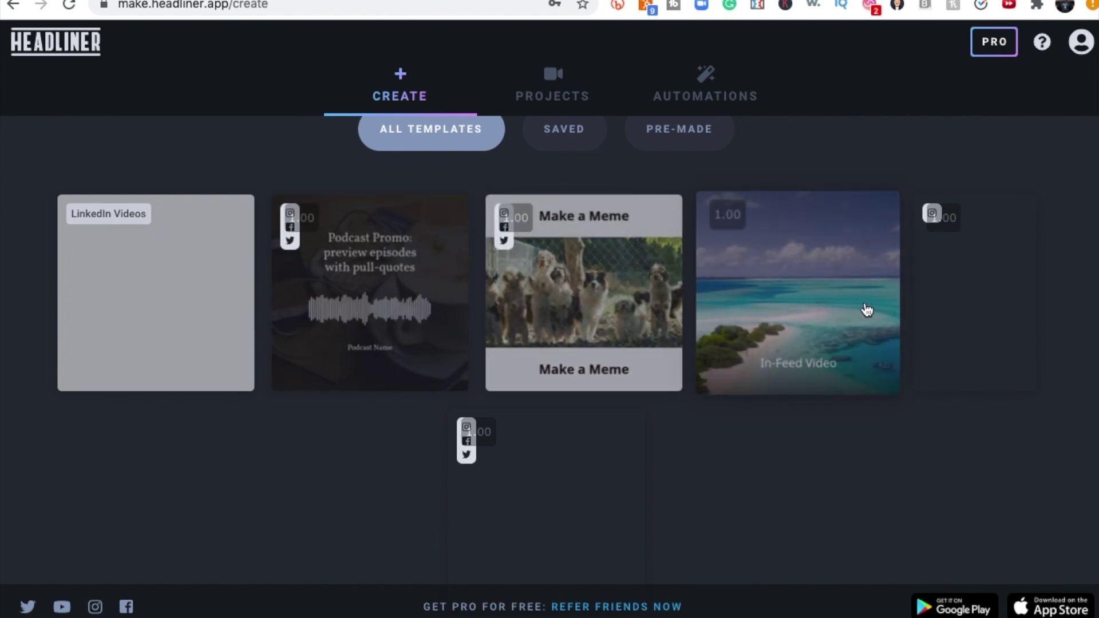
{"action": "scroll", "coordinate": [868, 310], "scroll_direction": "down", "scroll_amount": 1}
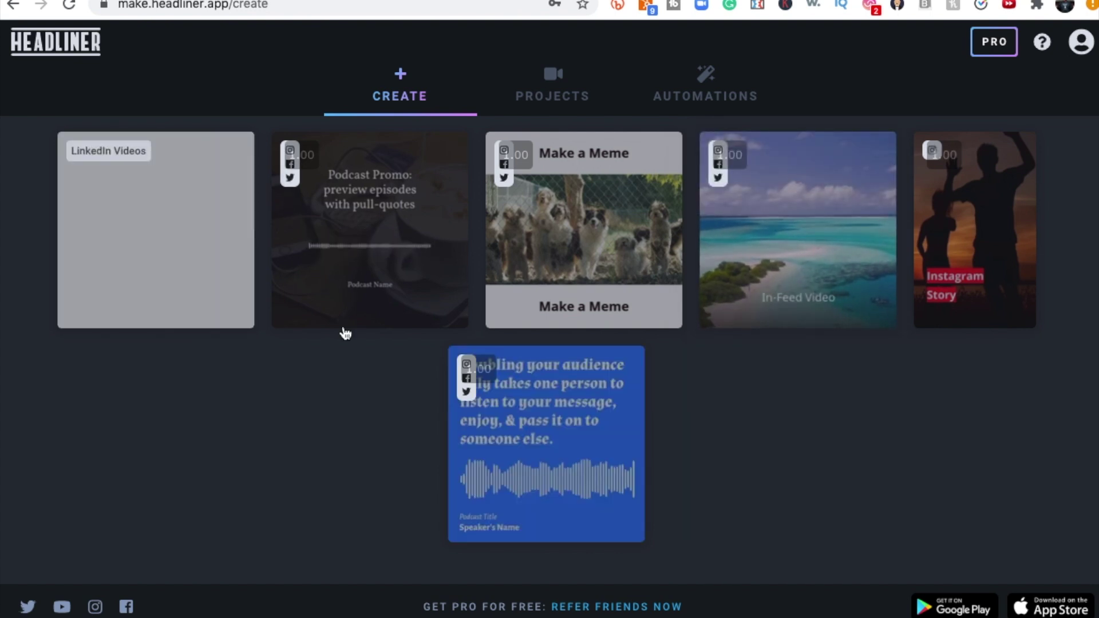
{"action": "scroll", "coordinate": [322, 400], "scroll_direction": "up", "scroll_amount": 5}
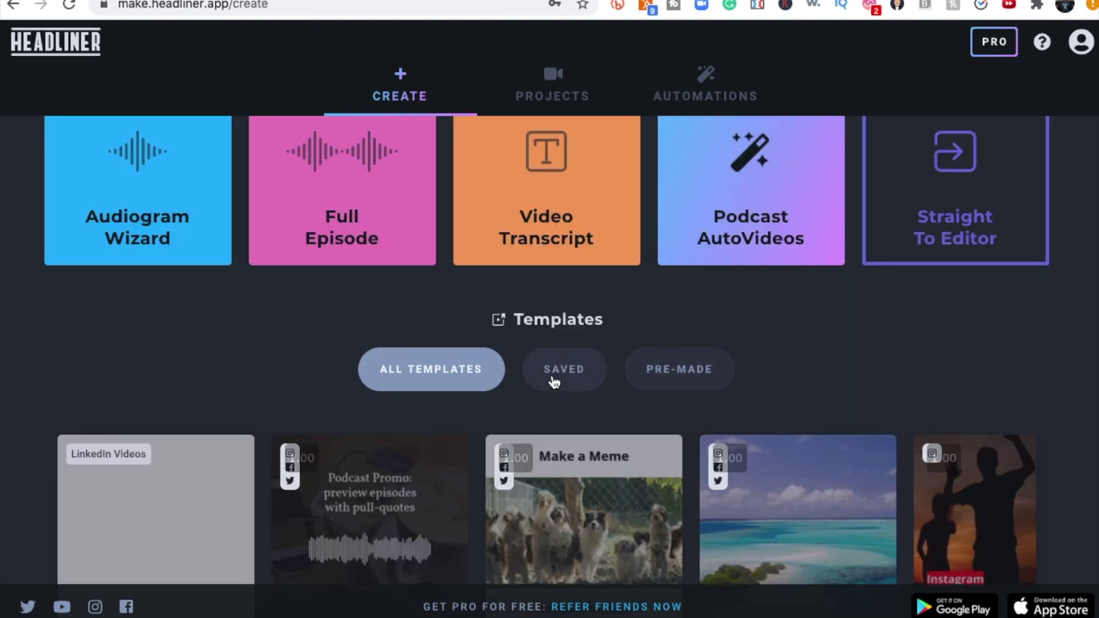
{"action": "scroll", "coordinate": [689, 378], "scroll_direction": "down", "scroll_amount": 5}
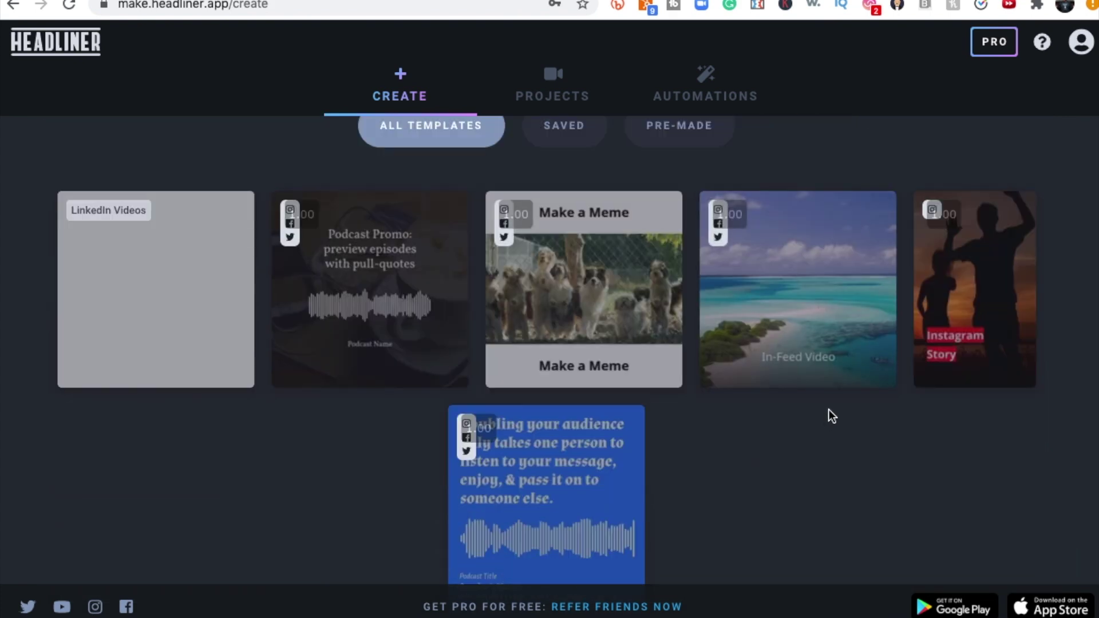
{"action": "scroll", "coordinate": [830, 412], "scroll_direction": "down", "scroll_amount": 1}
{"action": "scroll", "coordinate": [752, 454], "scroll_direction": "up", "scroll_amount": 5}
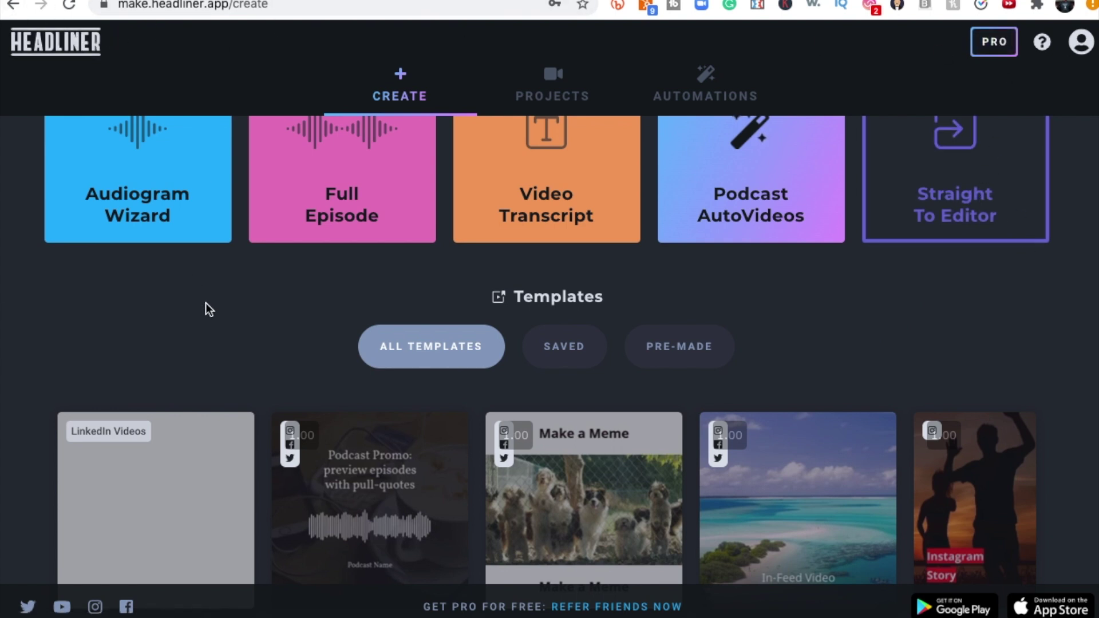
{"action": "scroll", "coordinate": [206, 309], "scroll_direction": "up", "scroll_amount": 2}
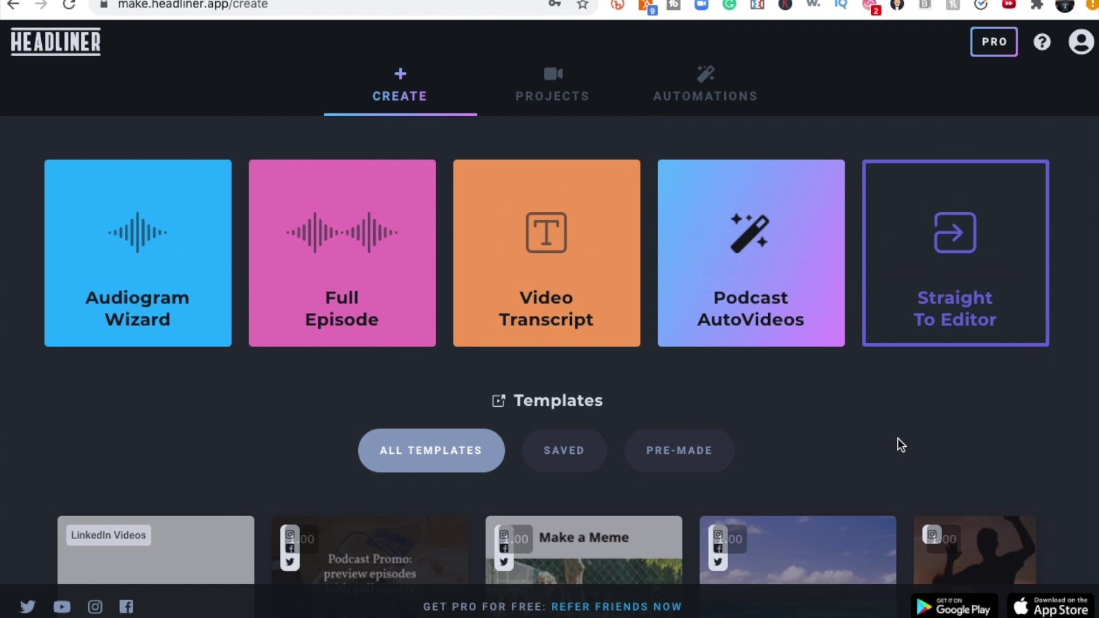